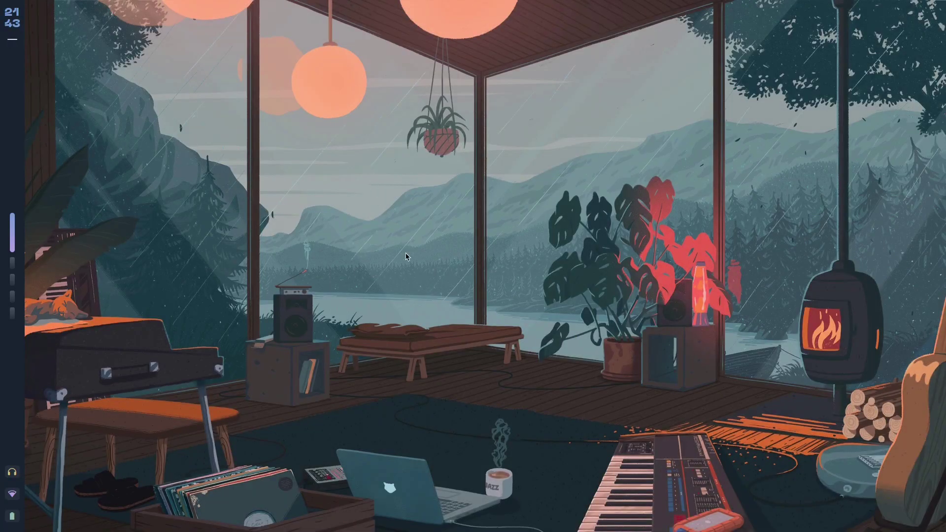
Launch GTK Settings and show the mouse cursor themes.
{"action": "key", "text": "super+r"}
{"action": "type", "text": "gtk"}
{"action": "key", "text": "Return"}
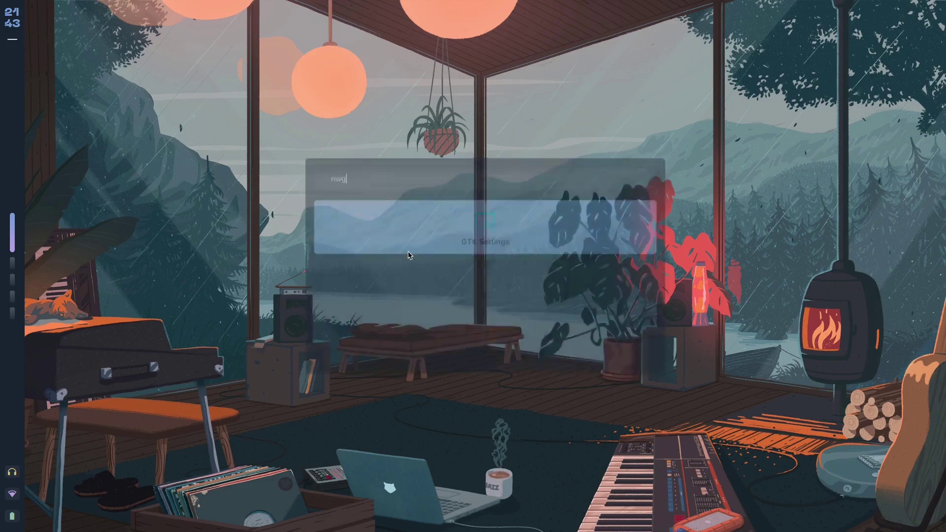
{"action": "left_click", "coordinate": [157, 24]}
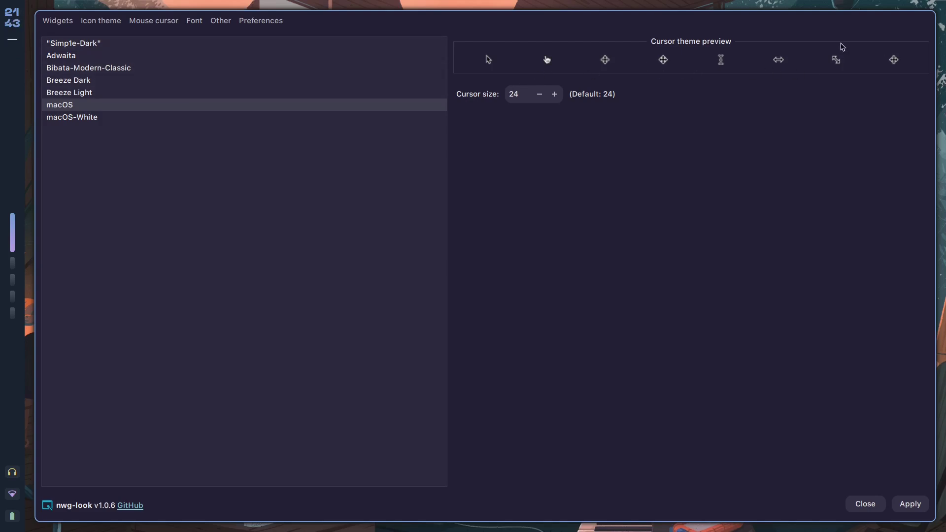
Float the GTK Settings window, shrink it, and reposition it so it is fully visible on the desktop.
{"action": "key", "text": "super+v"}
{"action": "left_click_drag", "start_coordinate": [709, 372], "coordinate": [414, 236]}
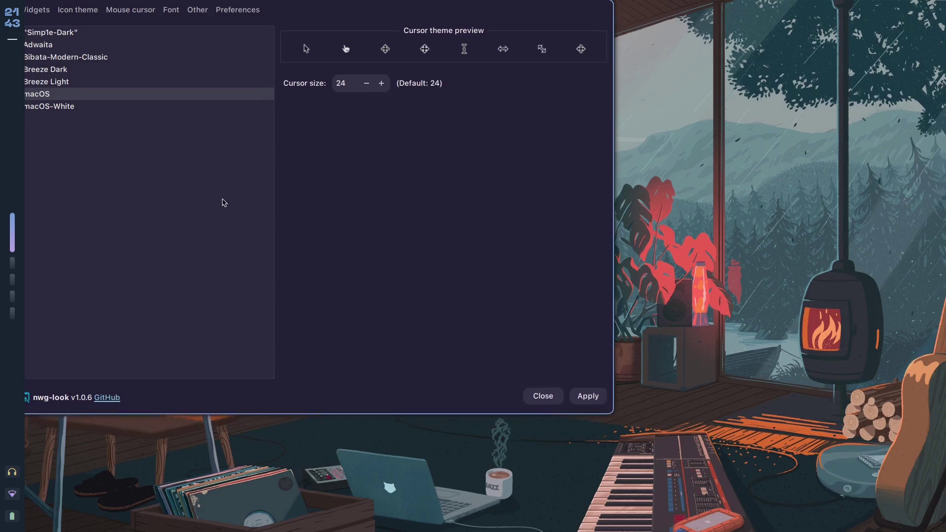
{"action": "left_click_drag", "start_coordinate": [260, 197], "coordinate": [298, 186]}
{"action": "left_click_drag", "start_coordinate": [65, 205], "coordinate": [94, 204]}
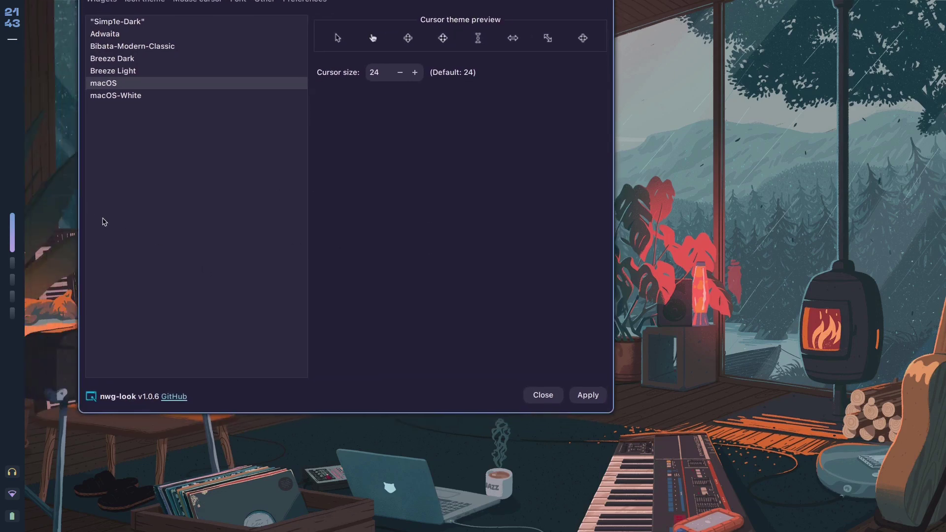
{"action": "left_click_drag", "start_coordinate": [341, 364], "coordinate": [334, 349]}
{"action": "left_click_drag", "start_coordinate": [346, 287], "coordinate": [361, 367]}
{"action": "left_click_drag", "start_coordinate": [325, 106], "coordinate": [324, 106]}
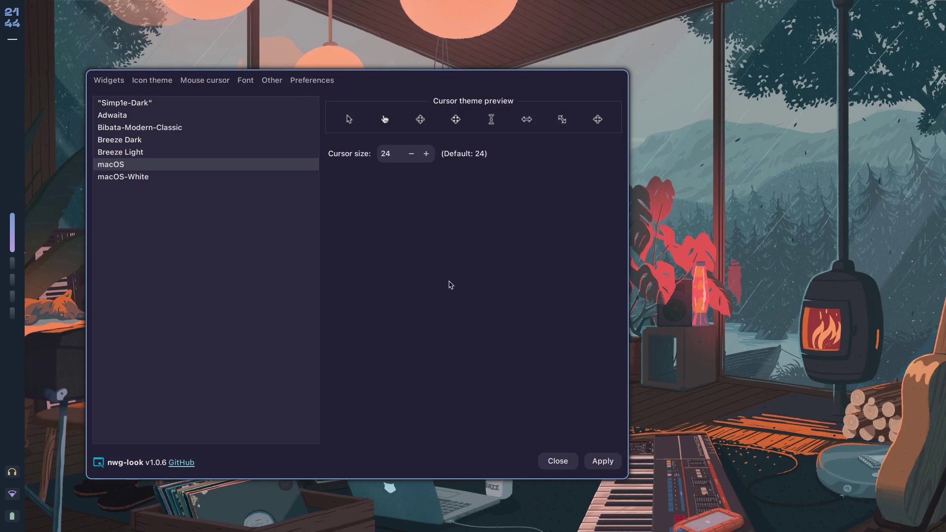
Preview the Breeze Dark, Adwaita, "Simp1e-Dark" and Bibata-Modern-Classic cursor themes, and close GTK Settings.
{"action": "left_click", "coordinate": [162, 142]}
{"action": "left_click", "coordinate": [200, 116]}
{"action": "left_click", "coordinate": [209, 104]}
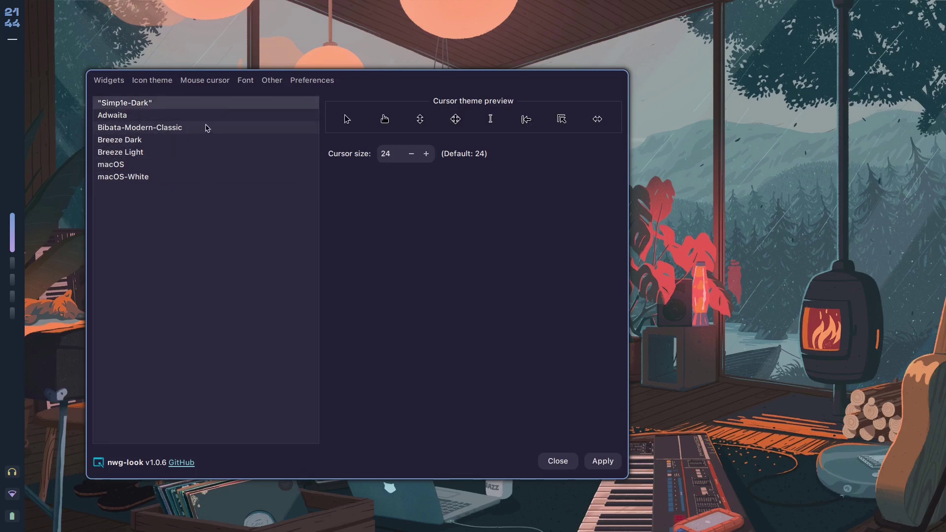
{"action": "left_click", "coordinate": [206, 126]}
{"action": "key", "text": "super+q"}
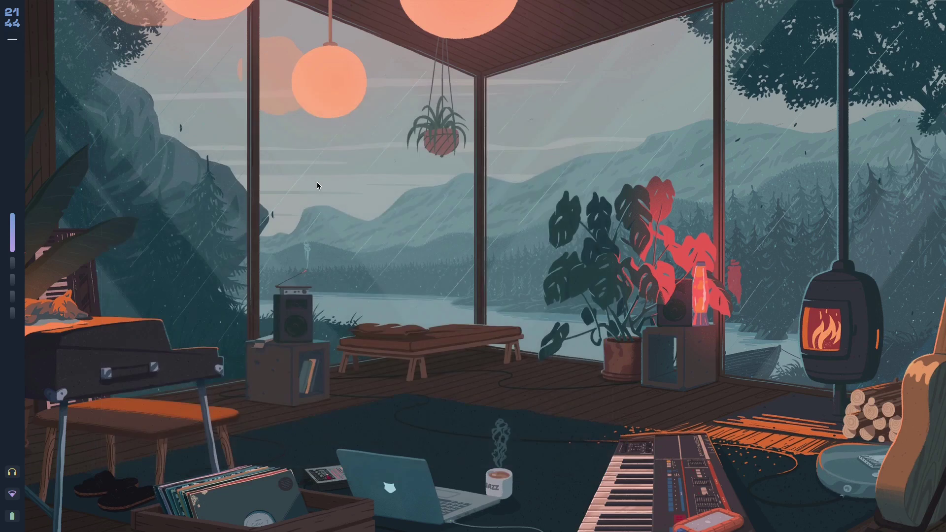
Open gnome-look.org in the Brave browser and show its Cursors category.
{"action": "key", "text": "super+b"}
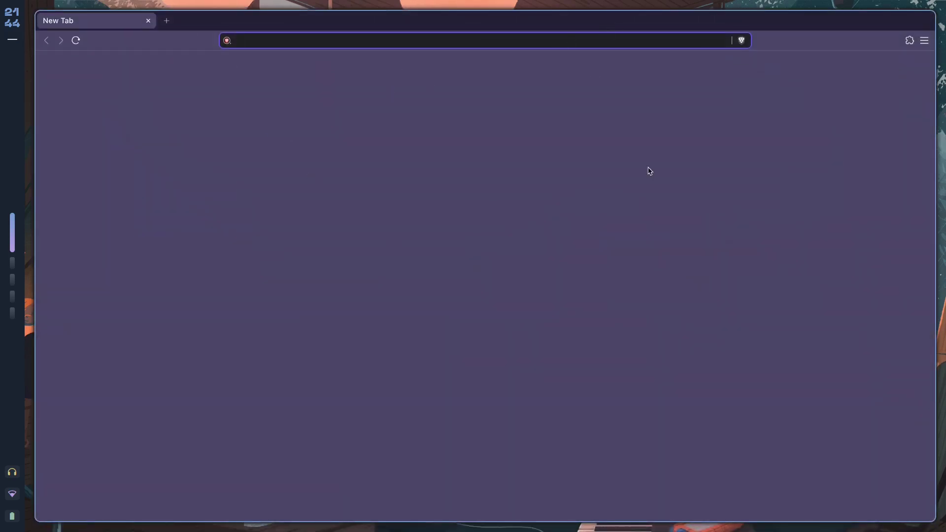
{"action": "type", "text": "gnome-look.org"}
{"action": "key", "text": "Return"}
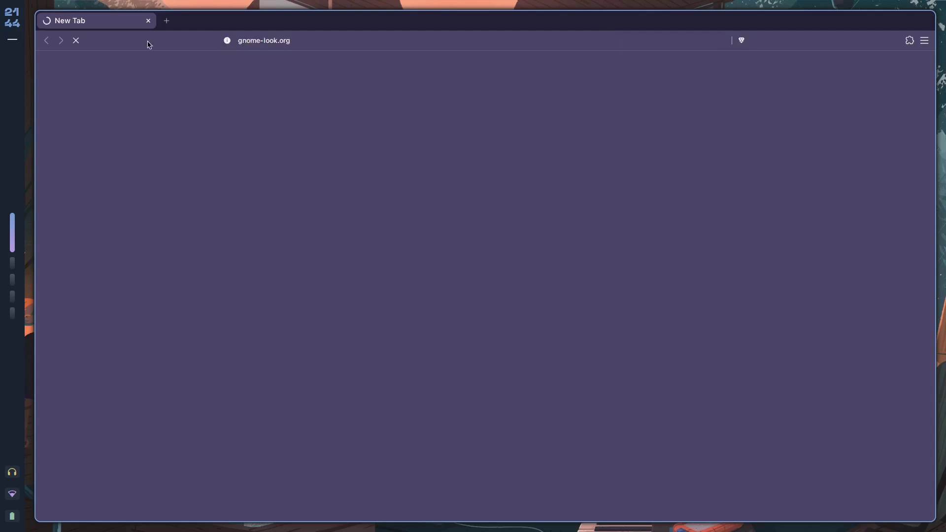
{"action": "right_click", "coordinate": [821, 41]}
{"action": "left_click", "coordinate": [818, 25]}
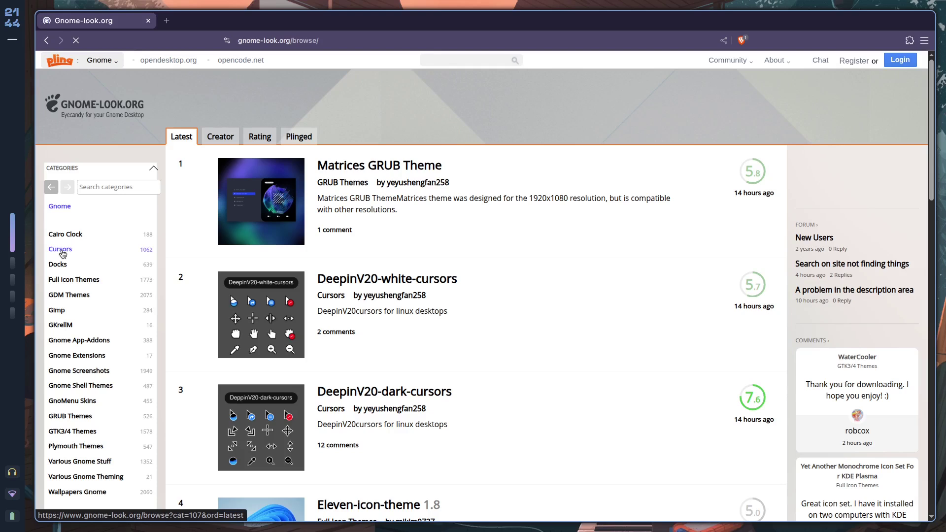
{"action": "left_click", "coordinate": [62, 250]}
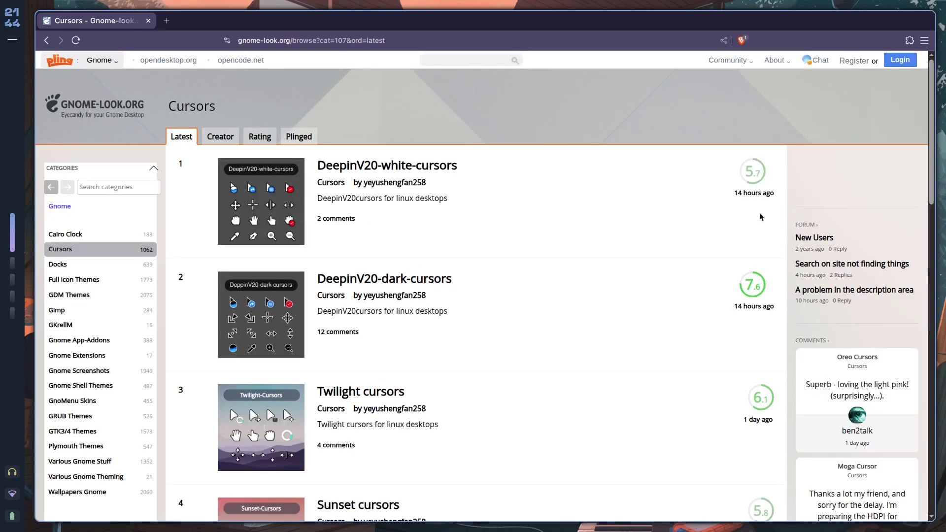
Examine the Cursors category entry and browse the latest cursor themes on the first page.
{"action": "scroll", "coordinate": [204, 234], "scroll_direction": "down", "scroll_amount": 3}
{"action": "scroll", "coordinate": [135, 212], "scroll_direction": "up", "scroll_amount": 3}
{"action": "scroll", "coordinate": [135, 212], "scroll_direction": "down", "scroll_amount": 2}
{"action": "scroll", "coordinate": [144, 162], "scroll_direction": "up", "scroll_amount": 5}
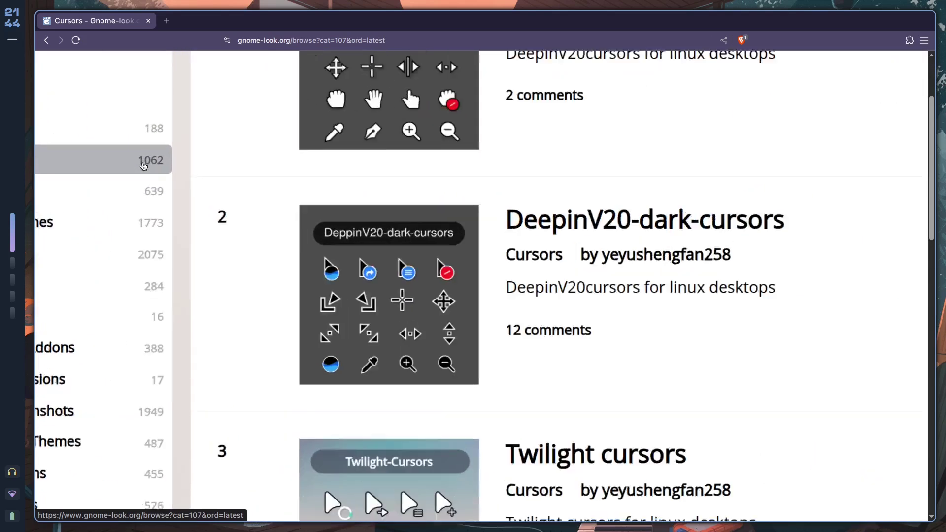
{"action": "scroll", "coordinate": [143, 165], "scroll_direction": "up", "scroll_amount": 5}
{"action": "scroll", "coordinate": [372, 177], "scroll_direction": "left", "scroll_amount": 6}
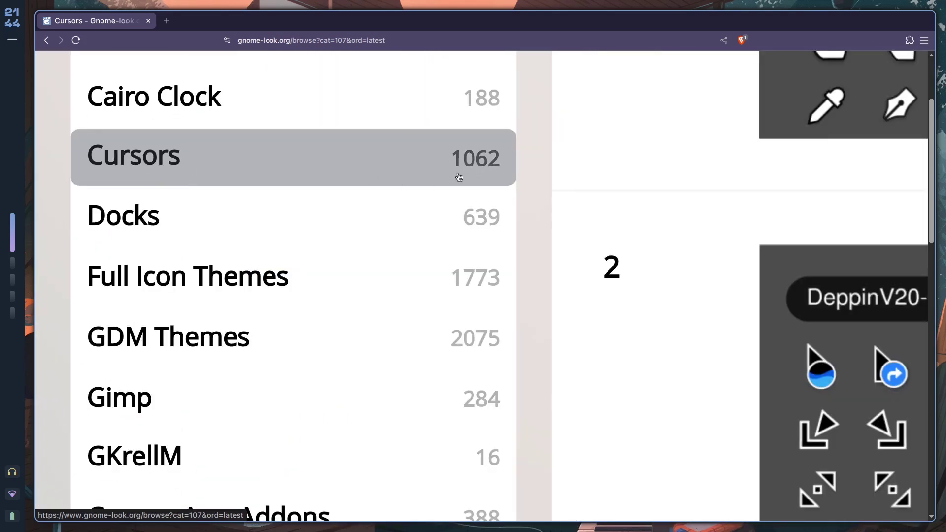
{"action": "scroll", "coordinate": [521, 178], "scroll_direction": "down", "scroll_amount": 5}
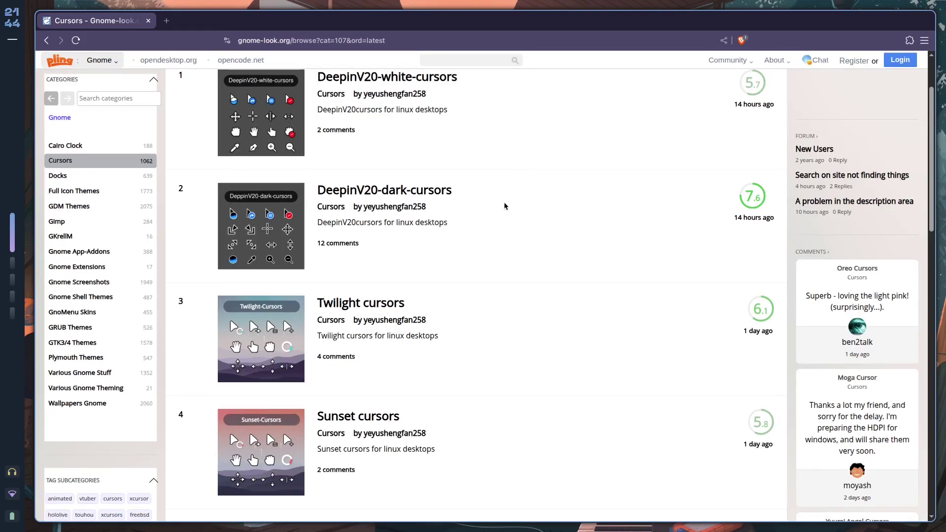
{"action": "scroll", "coordinate": [508, 242], "scroll_direction": "down", "scroll_amount": 4}
{"action": "scroll", "coordinate": [382, 172], "scroll_direction": "down", "scroll_amount": 8}
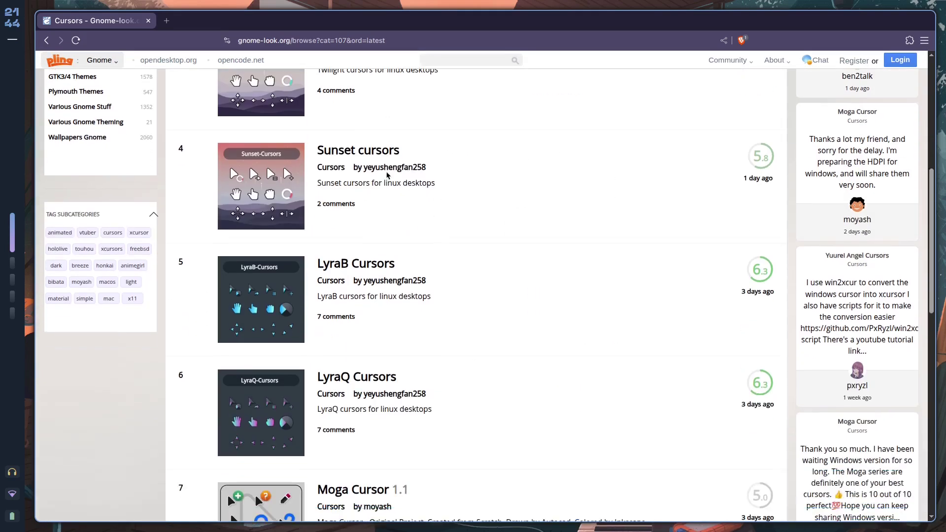
{"action": "scroll", "coordinate": [386, 177], "scroll_direction": "down", "scroll_amount": 8}
{"action": "scroll", "coordinate": [386, 272], "scroll_direction": "up", "scroll_amount": 20}
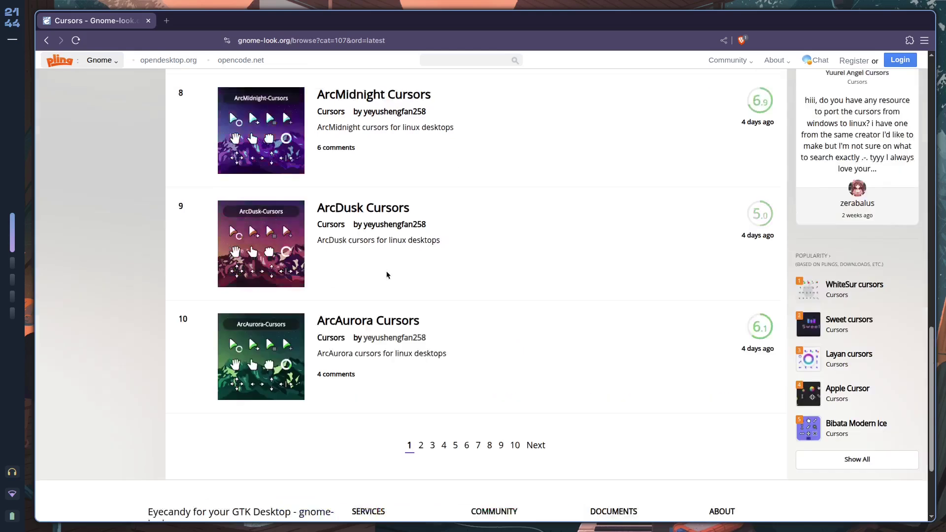
{"action": "scroll", "coordinate": [394, 268], "scroll_direction": "up", "scroll_amount": 2}
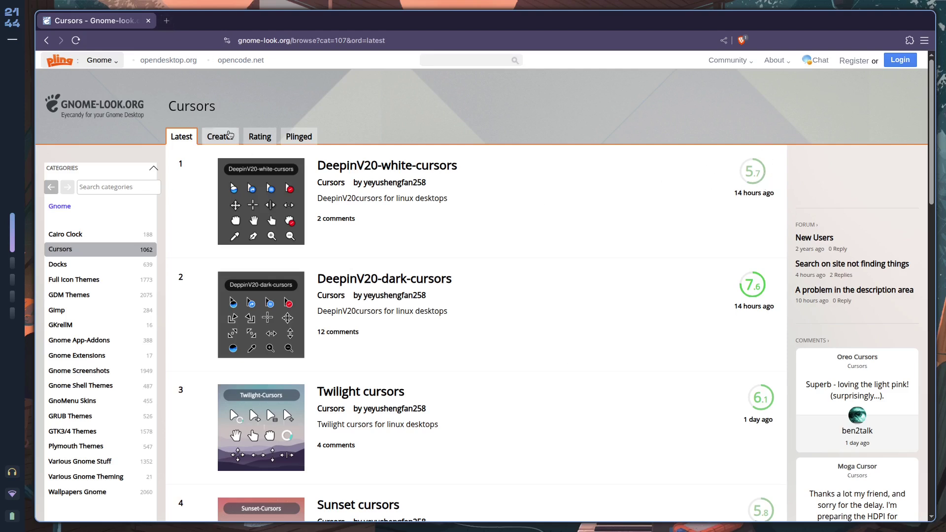
{"action": "left_click", "coordinate": [168, 21]}
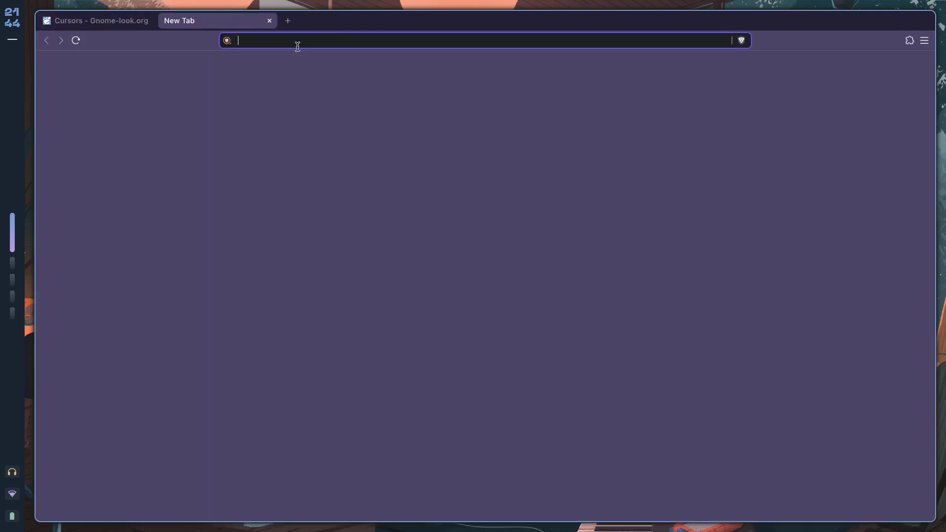
{"action": "key", "text": "ctrl+w"}
{"action": "key", "text": "ctrl+w"}
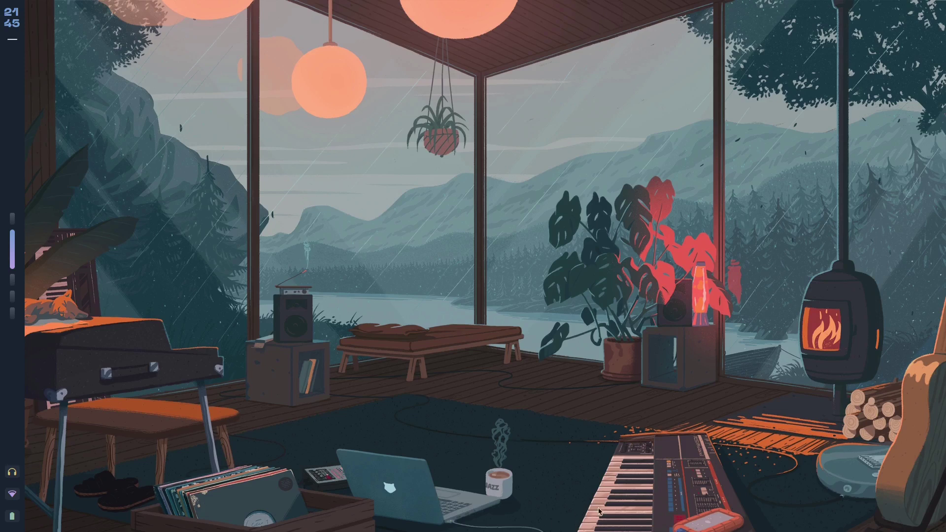
Show the desktop's quick-settings panel, and bring up the power menu and dismiss it.
{"action": "left_click", "coordinate": [13, 472]}
{"action": "left_click", "coordinate": [77, 5]}
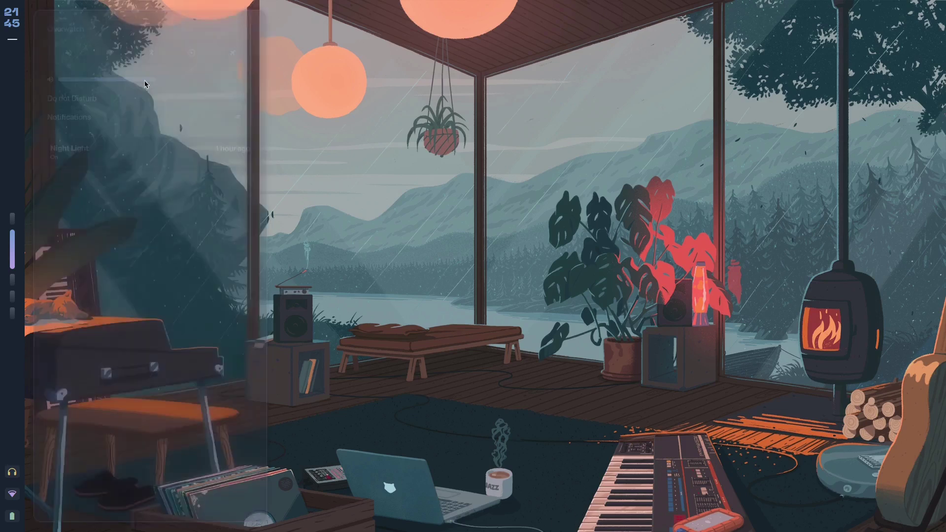
{"action": "key", "text": "super+Escape"}
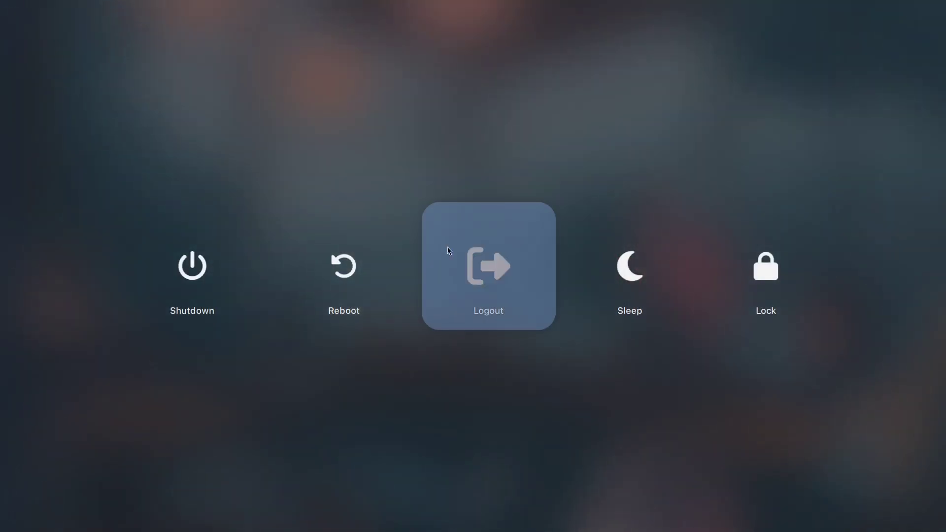
{"action": "key", "text": "Left"}
{"action": "key", "text": "Escape"}
Lock the session and unlock it with the account password.
{"action": "key", "text": "super+l"}
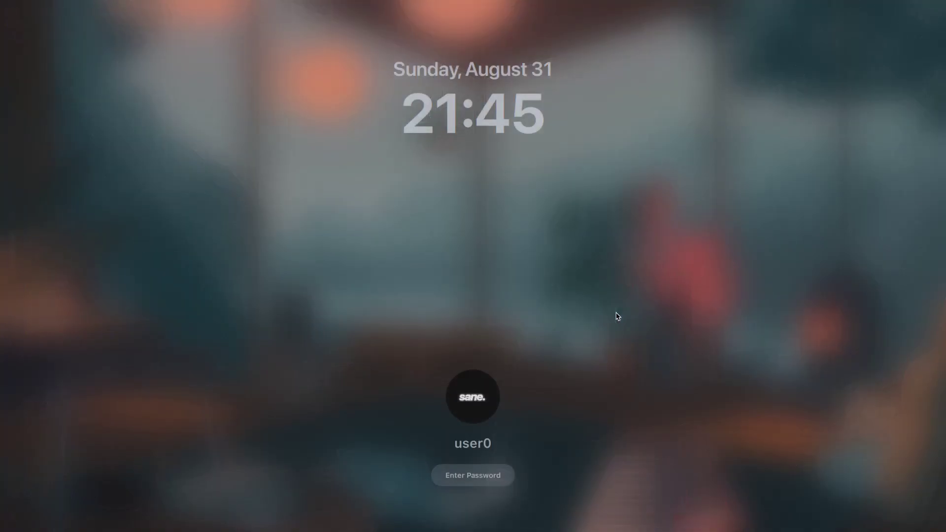
{"action": "type", "text": "•••••"}
{"action": "key", "text": "Return"}
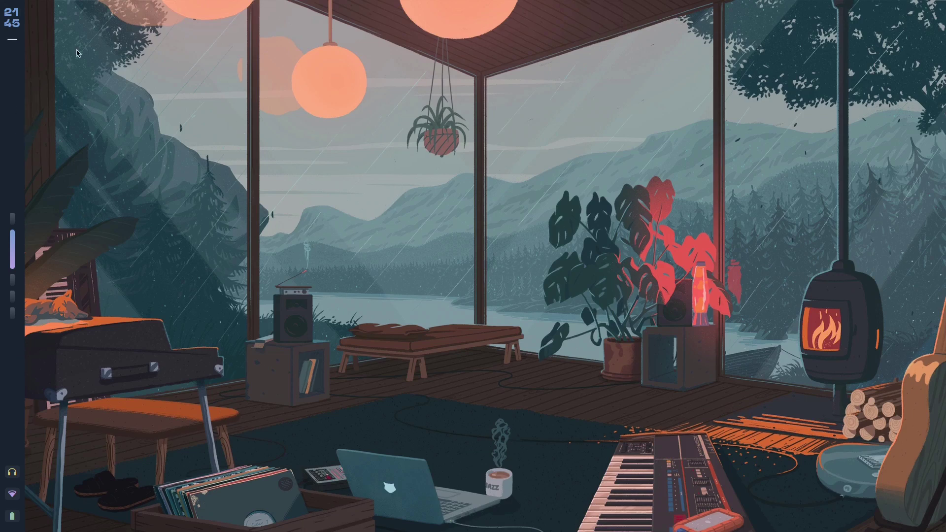
Open and close the notification panel and check the power menu again without choosing an option.
{"action": "key", "text": "super+n"}
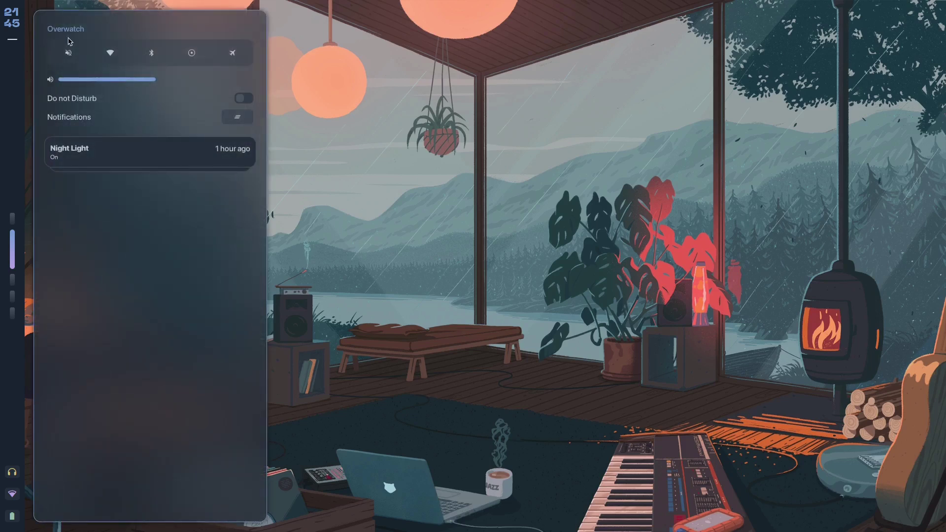
{"action": "key", "text": "super+n"}
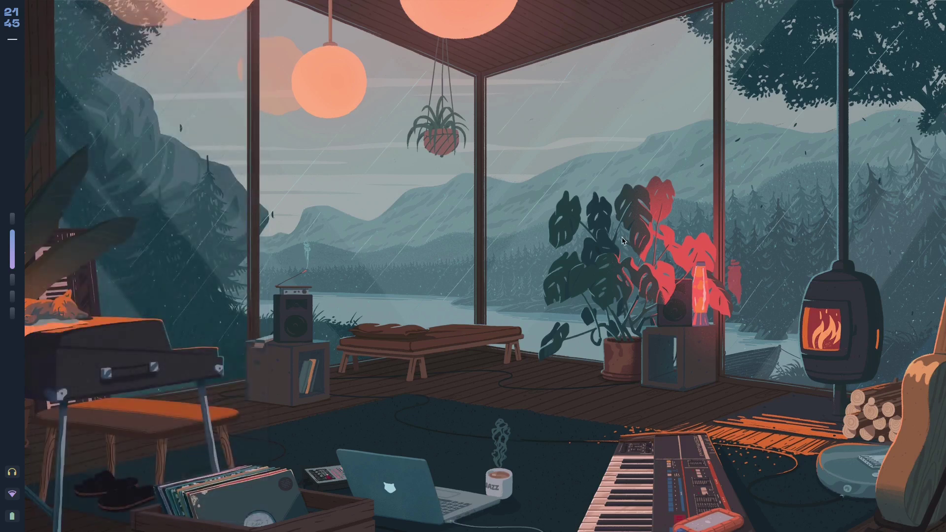
{"action": "key", "text": "super+Escape"}
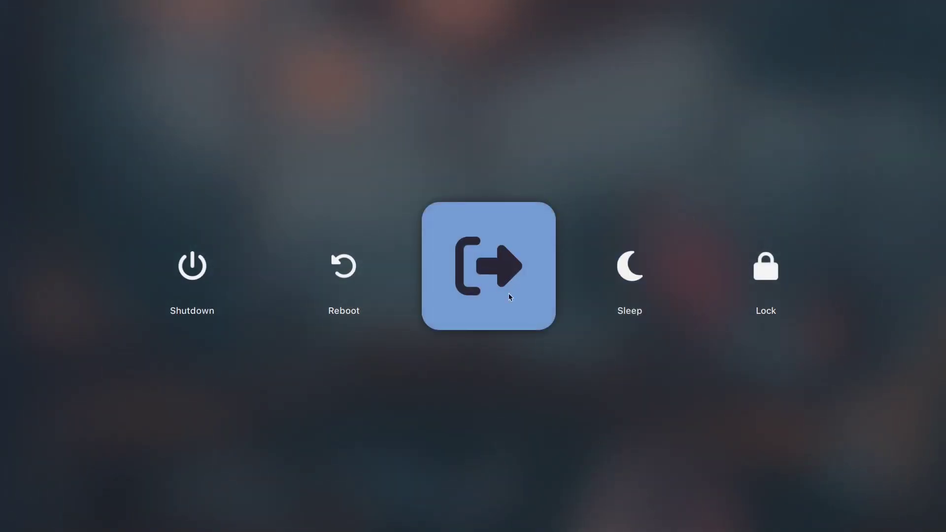
{"action": "key", "text": "Escape"}
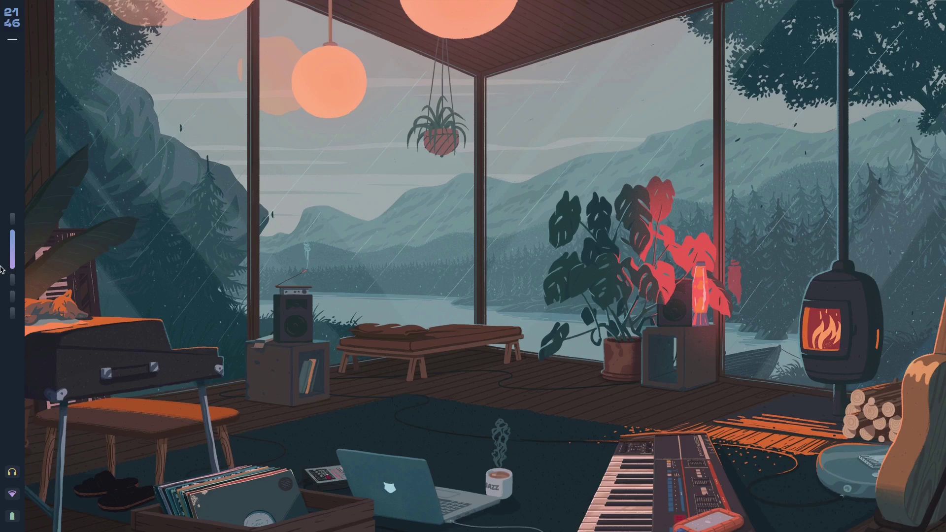
{"action": "key", "text": "super+n"}
{"action": "left_click", "coordinate": [601, 102]}
{"action": "key", "text": "super+x"}
{"action": "key", "text": "Escape"}
Return to the Brave browser on workspace 1 and search the web for "material you cursor linux" in a new tab.
{"action": "key", "text": "super+1"}
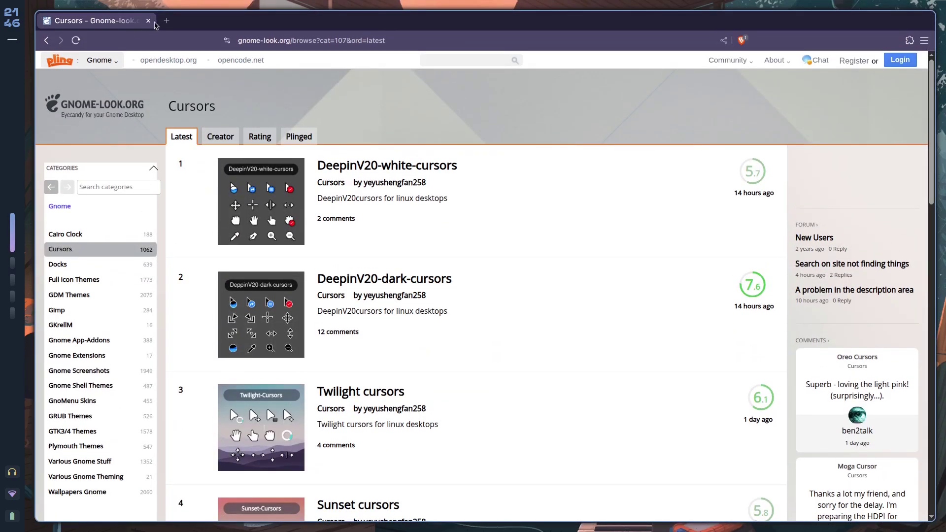
{"action": "key", "text": "super+2"}
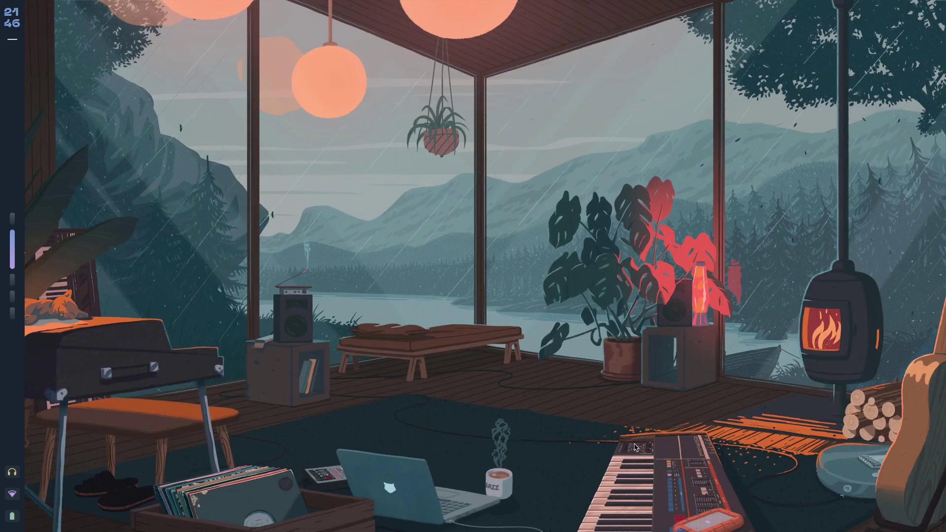
{"action": "key", "text": "super+1"}
{"action": "key", "text": "ctrl+t"}
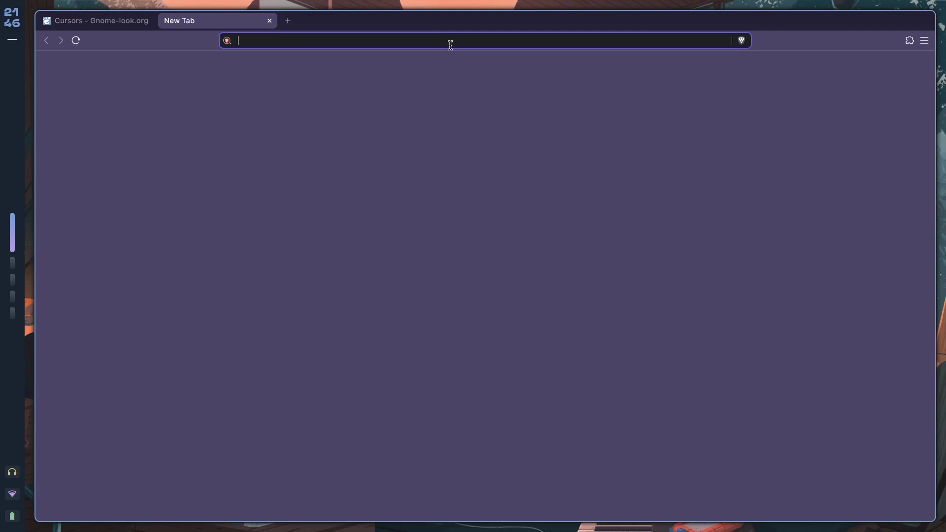
{"action": "type", "text": "material you cursor linux"}
{"action": "key", "text": "Return"}
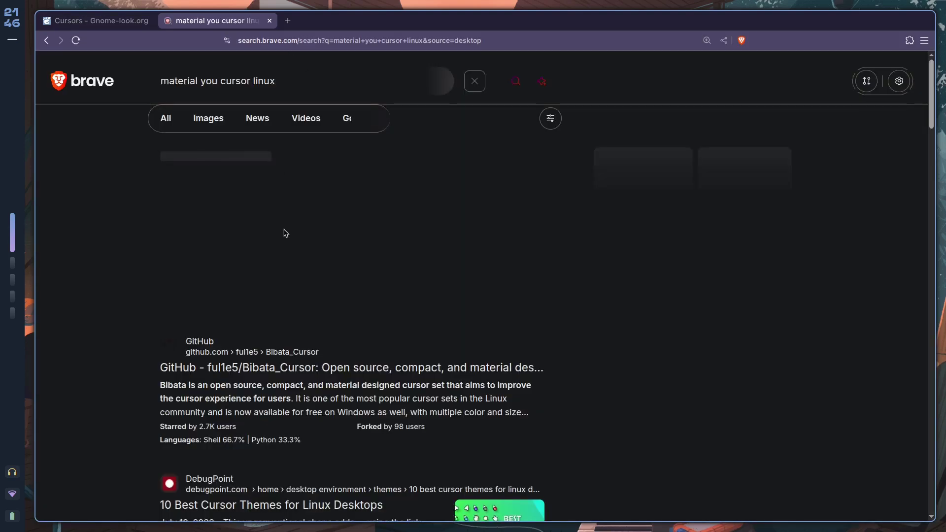
Look through the search results, open the ful1e5/Bibata_Cursor GitHub repository, and skim its page.
{"action": "scroll", "coordinate": [481, 363], "scroll_direction": "down", "scroll_amount": 5}
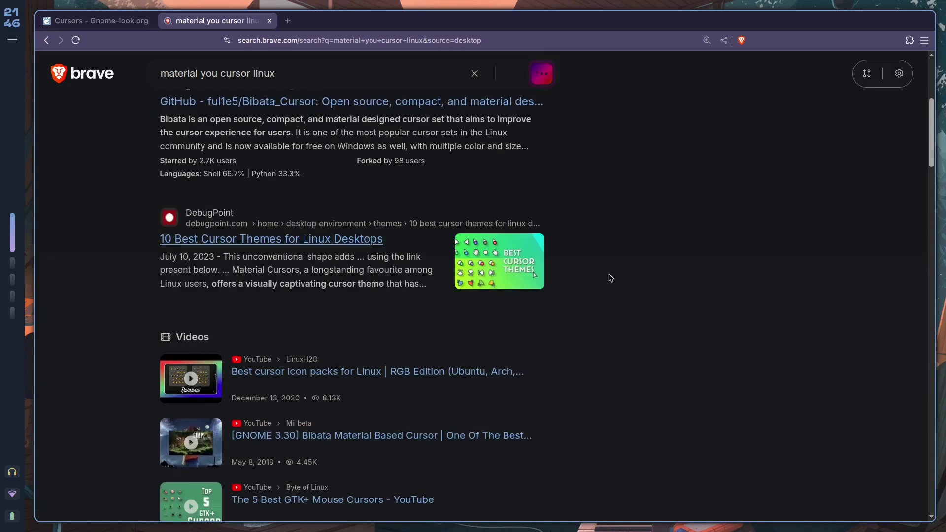
{"action": "scroll", "coordinate": [610, 278], "scroll_direction": "down", "scroll_amount": 10}
{"action": "scroll", "coordinate": [553, 409], "scroll_direction": "up", "scroll_amount": 15}
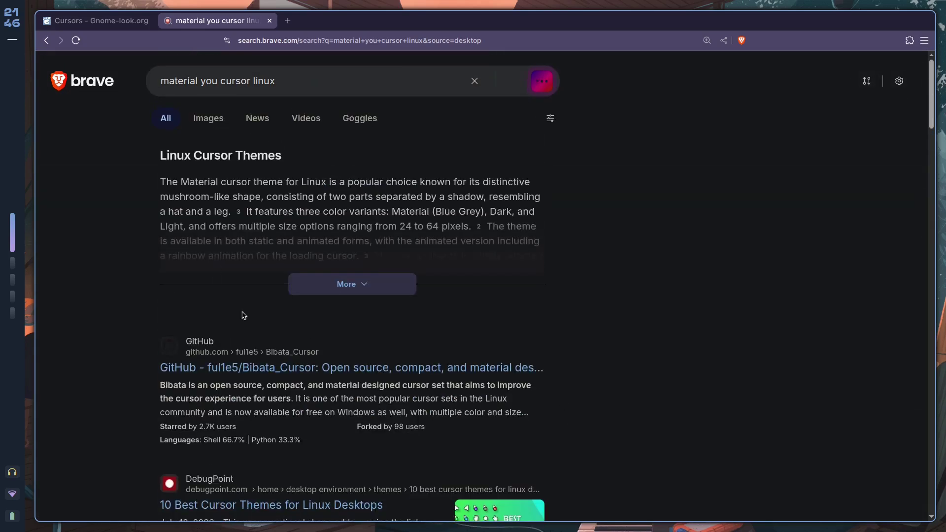
{"action": "left_click", "coordinate": [310, 367]}
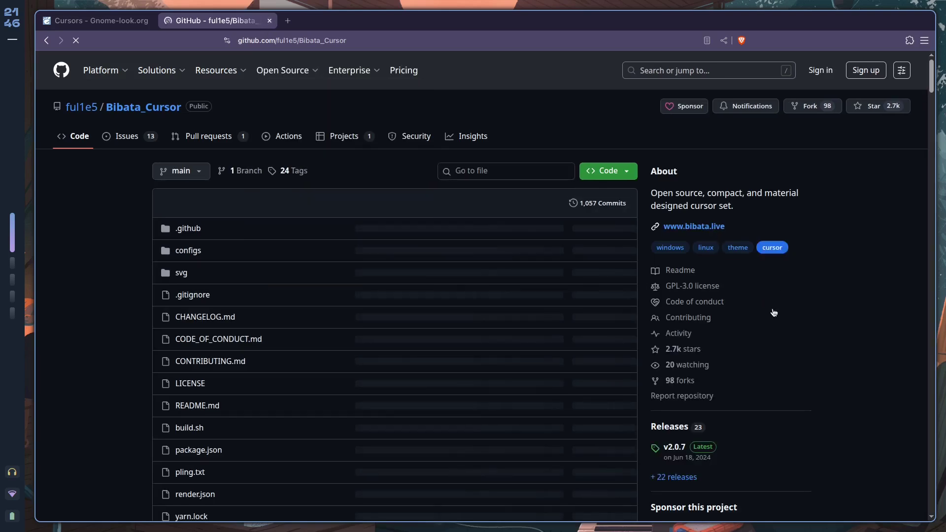
{"action": "scroll", "coordinate": [773, 313], "scroll_direction": "down", "scroll_amount": 7}
{"action": "scroll", "coordinate": [442, 295], "scroll_direction": "up", "scroll_amount": 7}
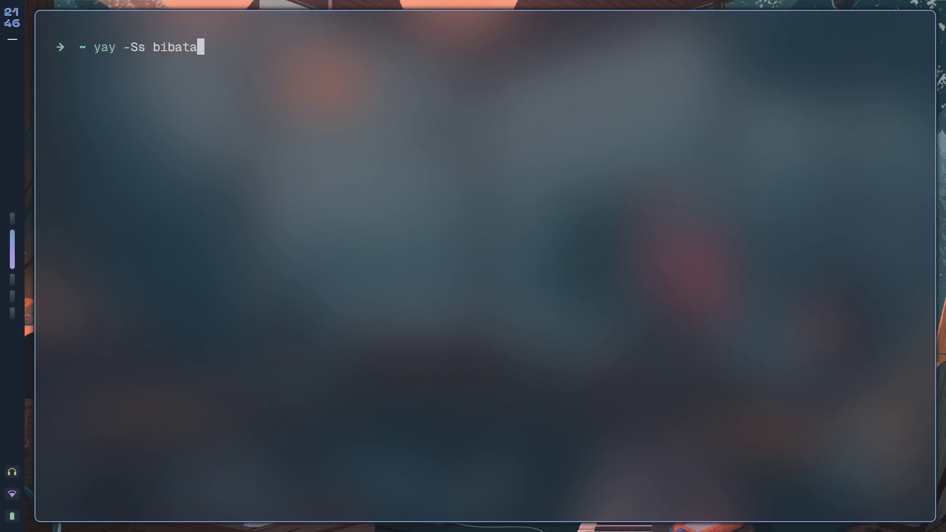
Search the available packages for bibata-cursor with yay, inspect the bibata-cursor-theme entries, and close the terminal.
{"action": "type", "text": "-cursor"}
{"action": "key", "text": "Return"}
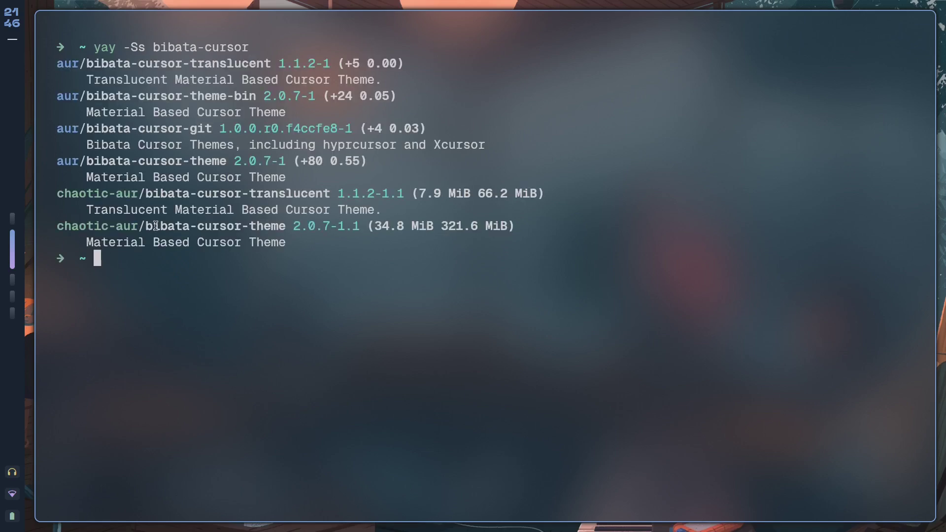
{"action": "left_click_drag", "start_coordinate": [150, 228], "coordinate": [261, 232]}
{"action": "left_click", "coordinate": [173, 229]}
{"action": "left_click_drag", "start_coordinate": [349, 245], "coordinate": [126, 79]}
{"action": "left_click", "coordinate": [381, 145]}
{"action": "key", "text": "super+q"}
Launch nwg-look, preview the Bibata-Modern-Classic mouse cursor theme, and close nwg-look without applying it.
{"action": "key", "text": "super+space"}
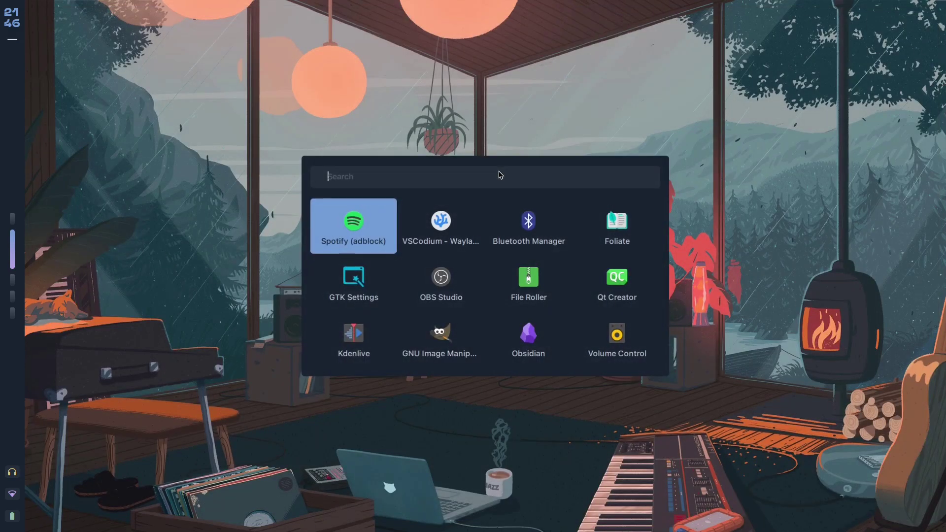
{"action": "type", "text": "nwg"}
{"action": "key", "text": "Return"}
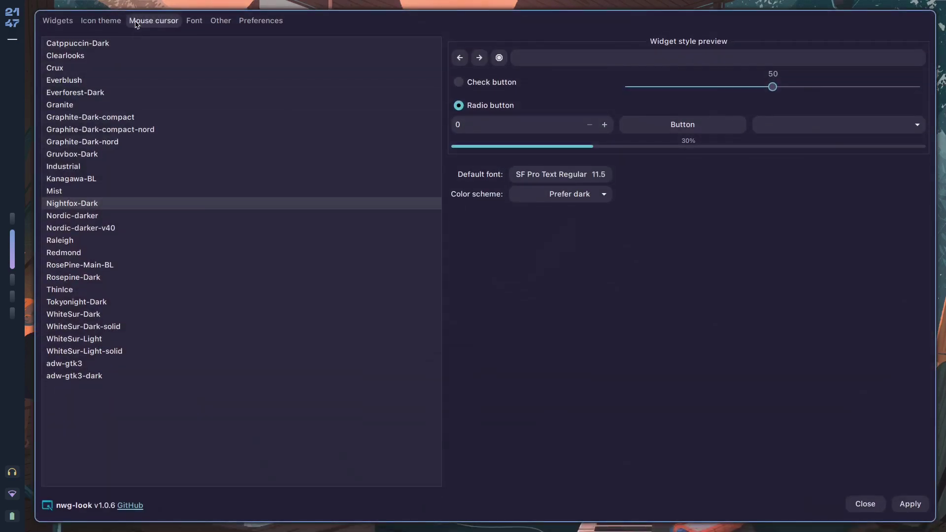
{"action": "left_click", "coordinate": [136, 23]}
{"action": "left_click", "coordinate": [78, 68]}
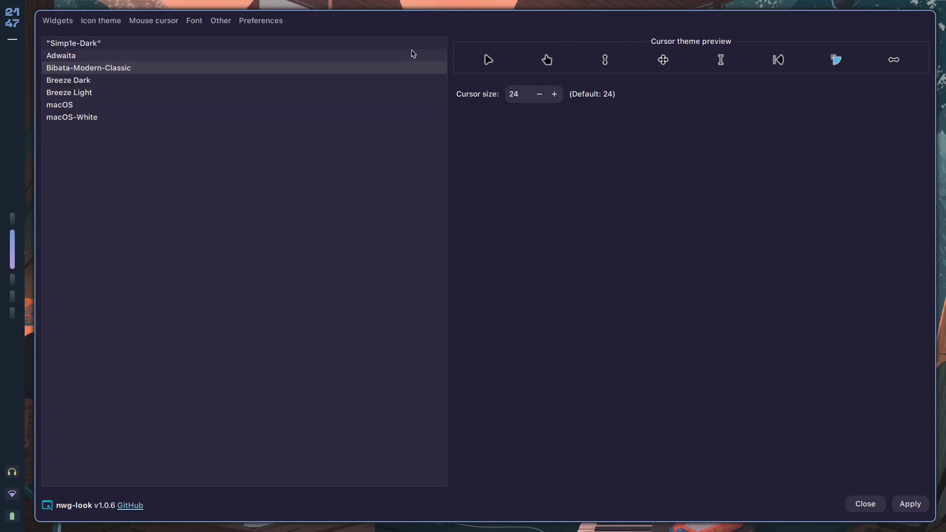
{"action": "key", "text": "super+q"}
Return to Brave, search the web for "google dot black cursor linux", and open the GoogleDot Black page on Gnome-look.org.
{"action": "key", "text": "super+1"}
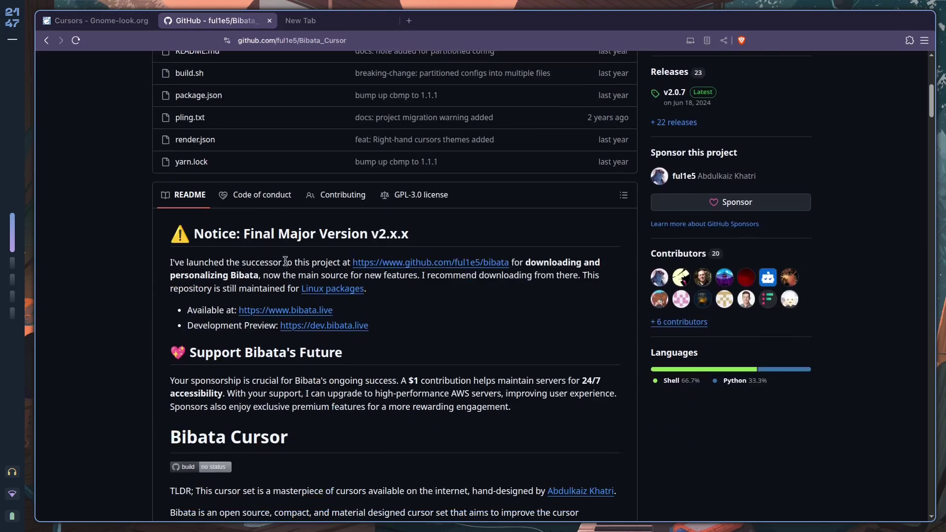
{"action": "scroll", "coordinate": [455, 310], "scroll_direction": "up", "scroll_amount": 10}
{"action": "left_click", "coordinate": [341, 24]}
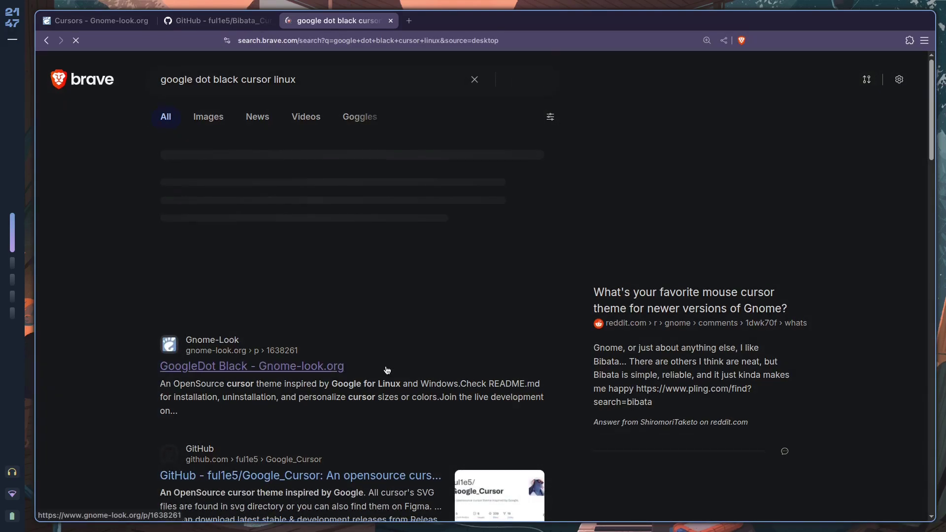
{"action": "scroll", "coordinate": [238, 315], "scroll_direction": "down", "scroll_amount": 4}
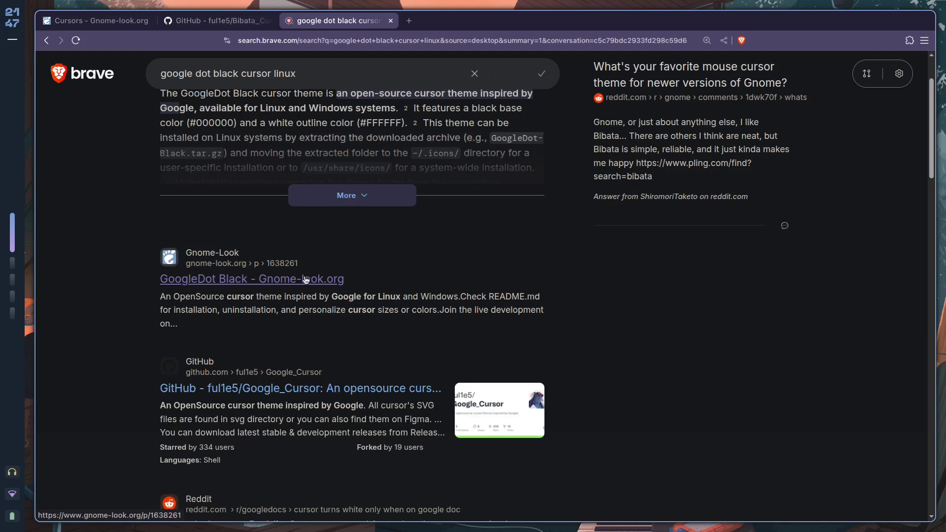
{"action": "left_click", "coordinate": [276, 280]}
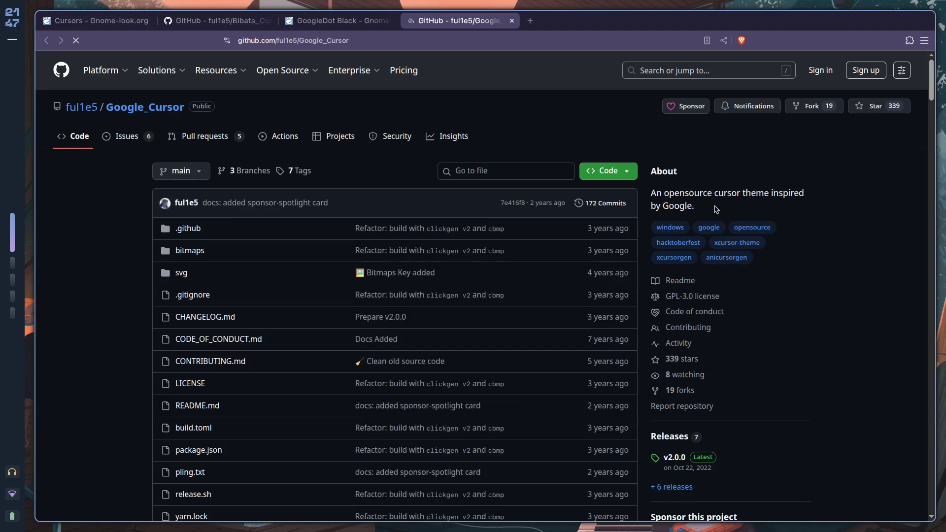
Examine the cursor colour variants in the ful1e5/Google_Cursor README and compare them with the GoogleDot Black page on Gnome-look.org.
{"action": "scroll", "coordinate": [285, 262], "scroll_direction": "down", "scroll_amount": 15}
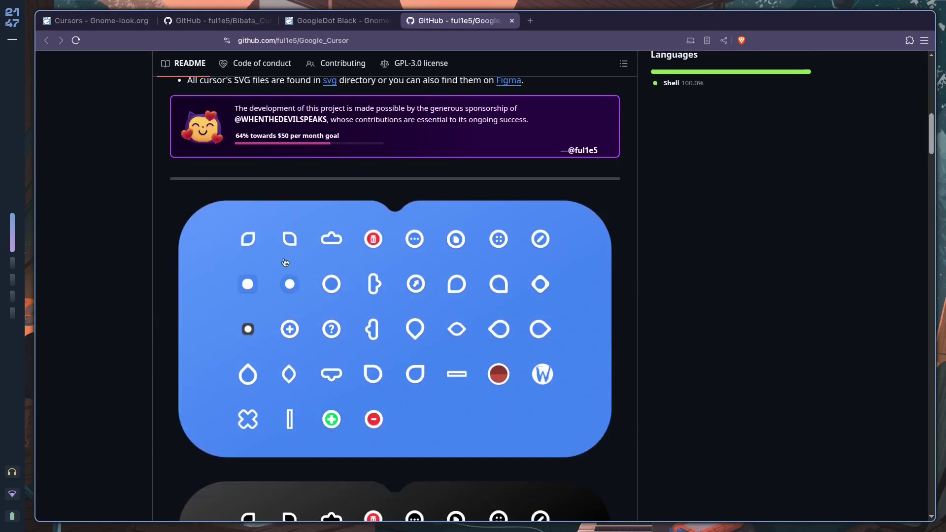
{"action": "scroll", "coordinate": [285, 262], "scroll_direction": "down", "scroll_amount": 5}
{"action": "scroll", "coordinate": [481, 253], "scroll_direction": "down", "scroll_amount": 13}
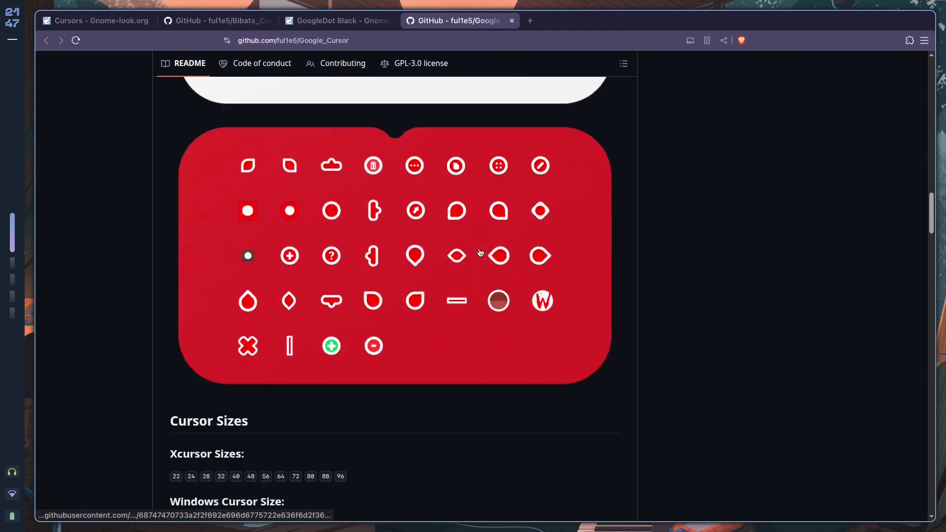
{"action": "scroll", "coordinate": [480, 253], "scroll_direction": "down", "scroll_amount": 7}
{"action": "scroll", "coordinate": [507, 323], "scroll_direction": "up", "scroll_amount": 18}
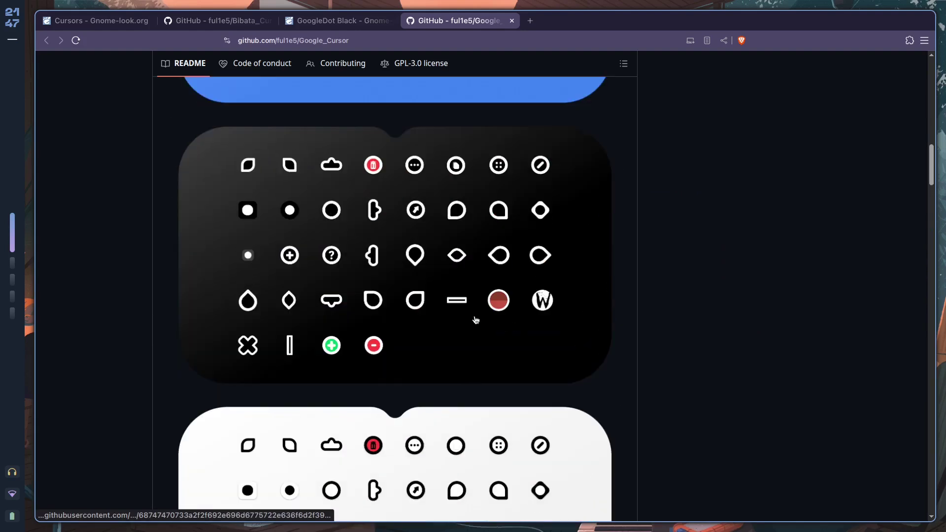
{"action": "scroll", "coordinate": [475, 320], "scroll_direction": "up", "scroll_amount": 3}
{"action": "scroll", "coordinate": [436, 273], "scroll_direction": "down", "scroll_amount": 3}
{"action": "scroll", "coordinate": [674, 345], "scroll_direction": "up", "scroll_amount": 4}
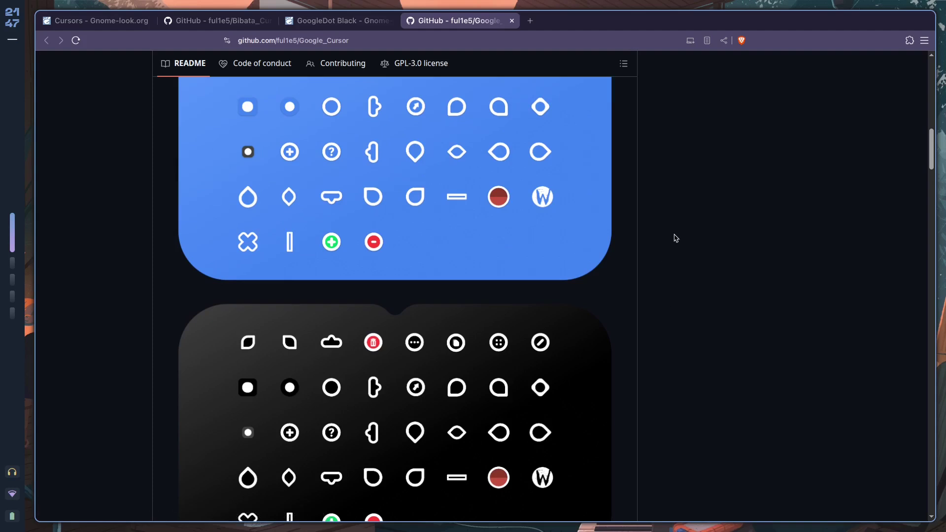
{"action": "scroll", "coordinate": [640, 311], "scroll_direction": "up", "scroll_amount": 4}
{"action": "scroll", "coordinate": [312, 281], "scroll_direction": "down", "scroll_amount": 6}
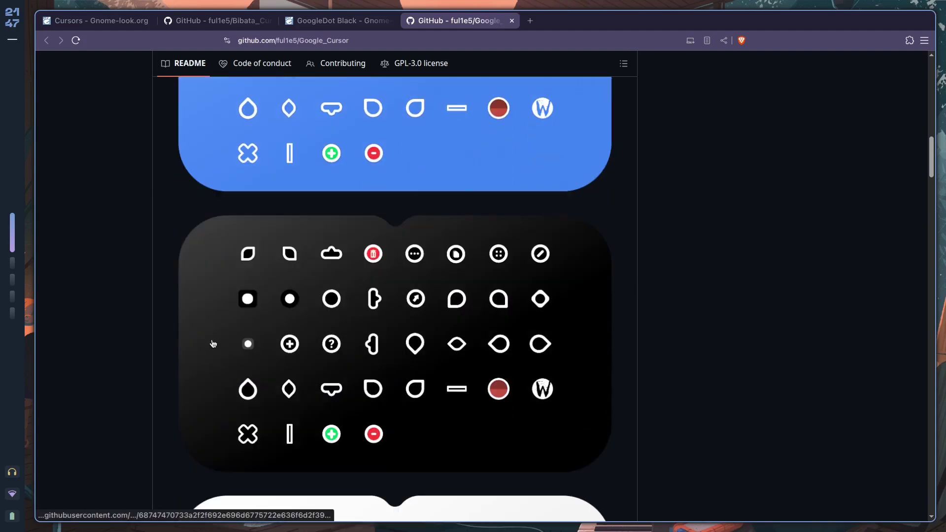
{"action": "scroll", "coordinate": [243, 198], "scroll_direction": "down", "scroll_amount": 6}
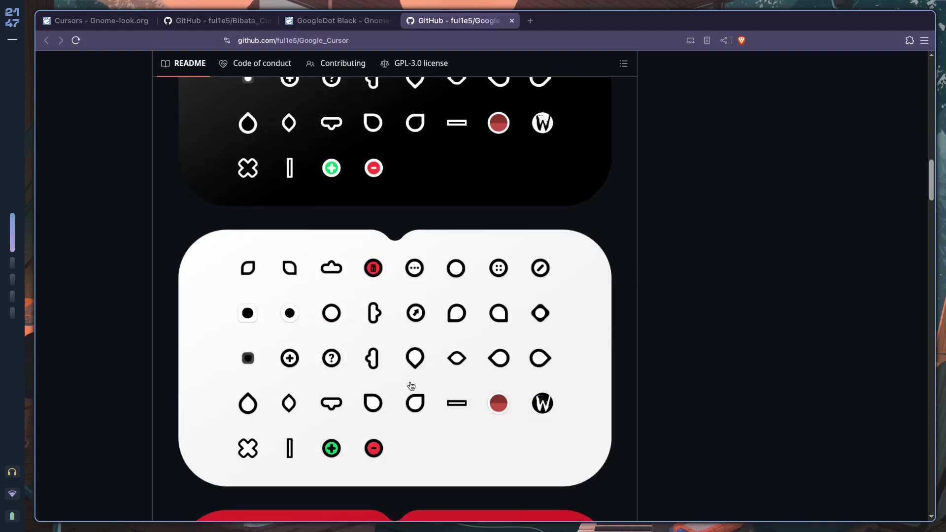
{"action": "scroll", "coordinate": [417, 388], "scroll_direction": "up", "scroll_amount": 8}
{"action": "scroll", "coordinate": [424, 391], "scroll_direction": "down", "scroll_amount": 15}
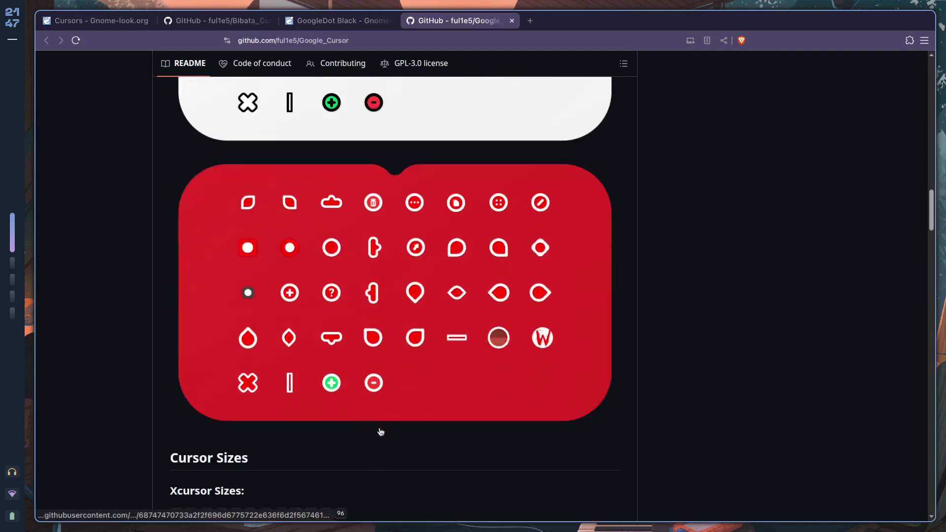
{"action": "scroll", "coordinate": [340, 418], "scroll_direction": "up", "scroll_amount": 7}
{"action": "scroll", "coordinate": [335, 399], "scroll_direction": "down", "scroll_amount": 9}
{"action": "scroll", "coordinate": [445, 443], "scroll_direction": "up", "scroll_amount": 5}
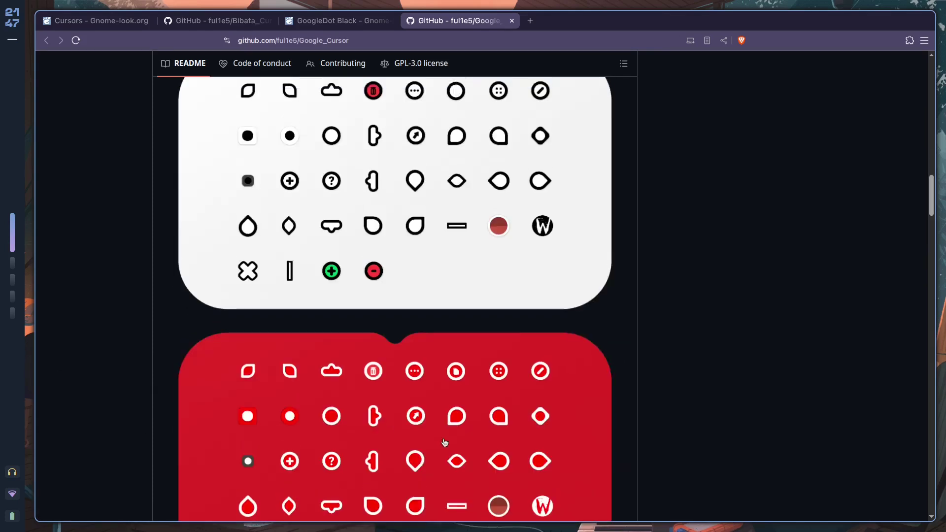
{"action": "scroll", "coordinate": [444, 442], "scroll_direction": "up", "scroll_amount": 15}
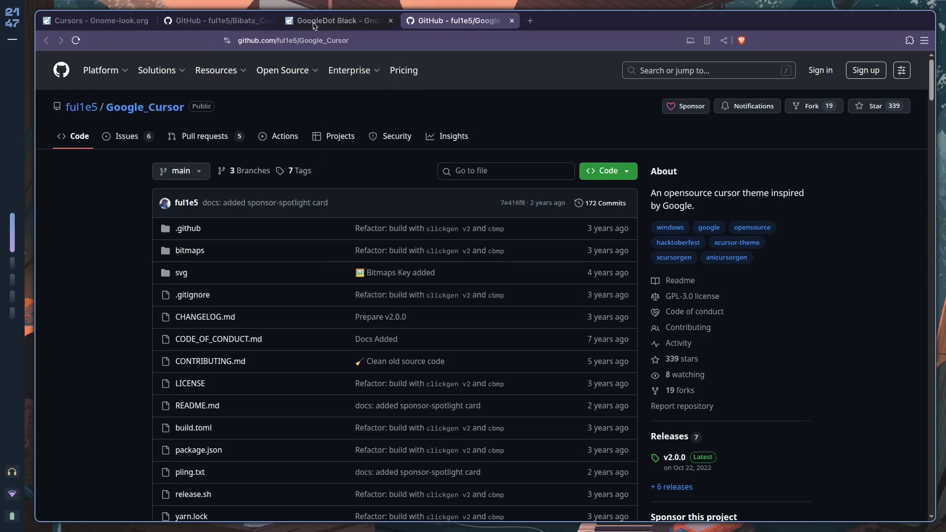
{"action": "left_click", "coordinate": [314, 22]}
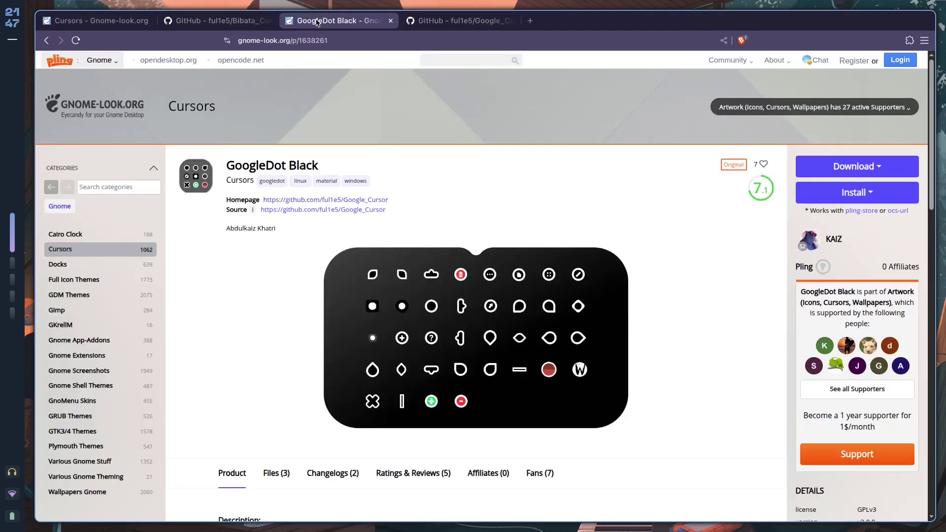
{"action": "left_click", "coordinate": [449, 25]}
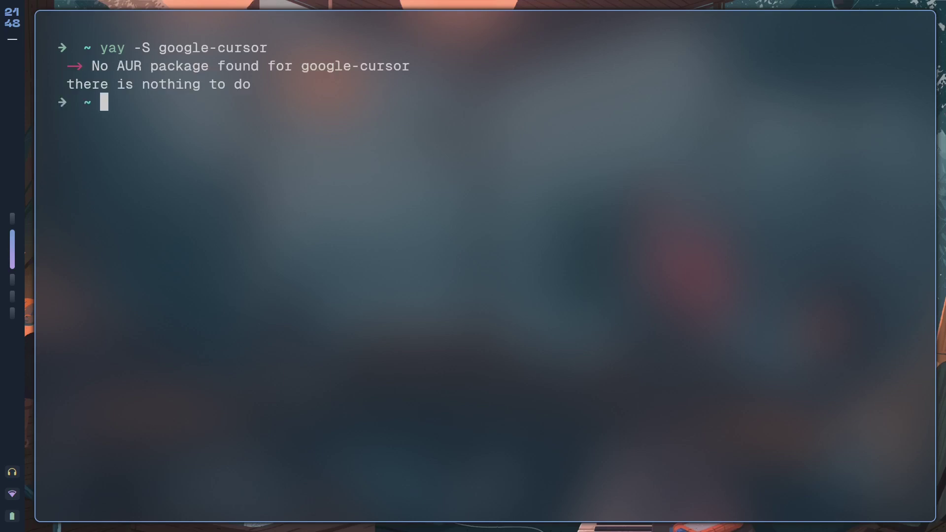
Go back to the Google_Cursor repository in Brave and open its v2.0.0 release.
{"action": "key", "text": "super+1"}
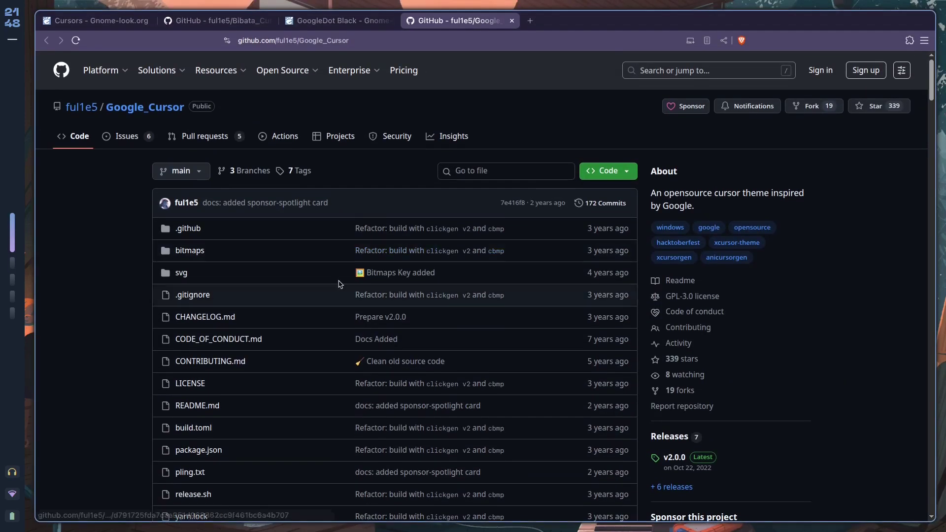
{"action": "scroll", "coordinate": [256, 205], "scroll_direction": "down", "scroll_amount": 4}
{"action": "scroll", "coordinate": [197, 236], "scroll_direction": "up", "scroll_amount": 4}
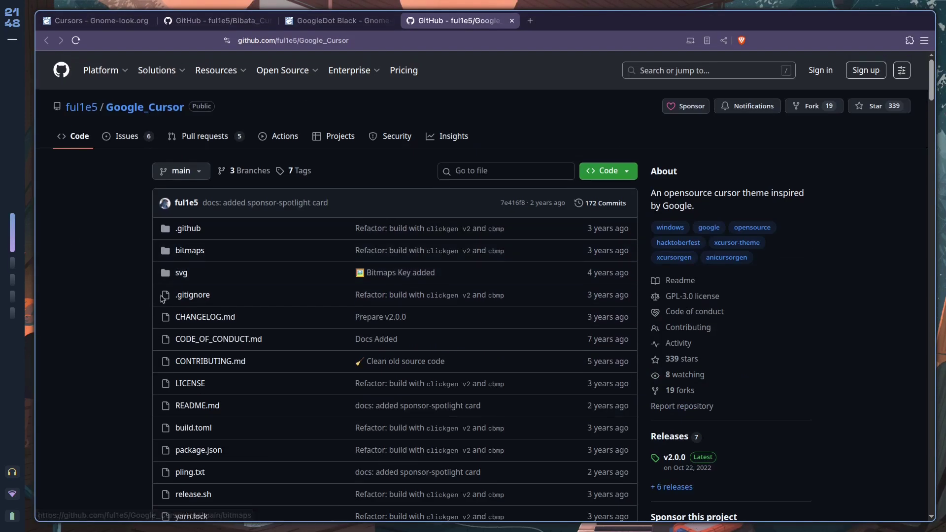
{"action": "scroll", "coordinate": [232, 274], "scroll_direction": "down", "scroll_amount": 5}
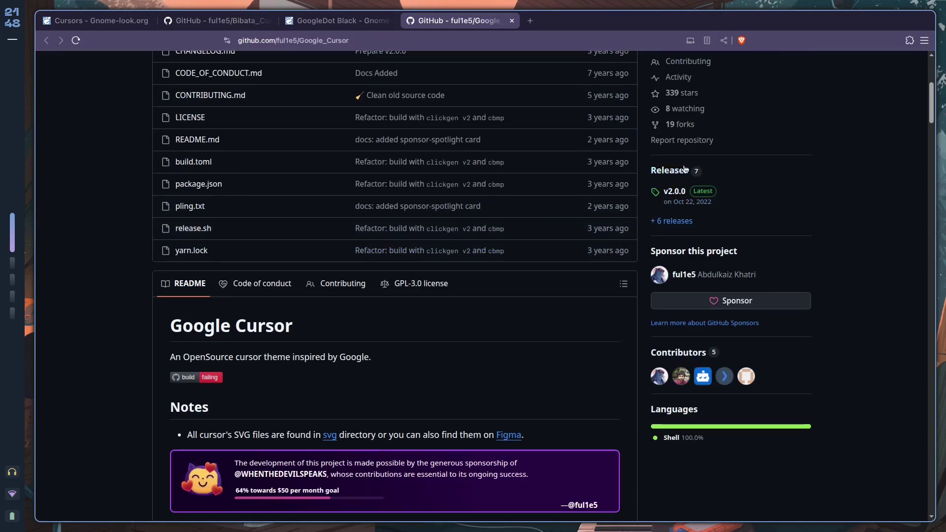
{"action": "left_click", "coordinate": [685, 195]}
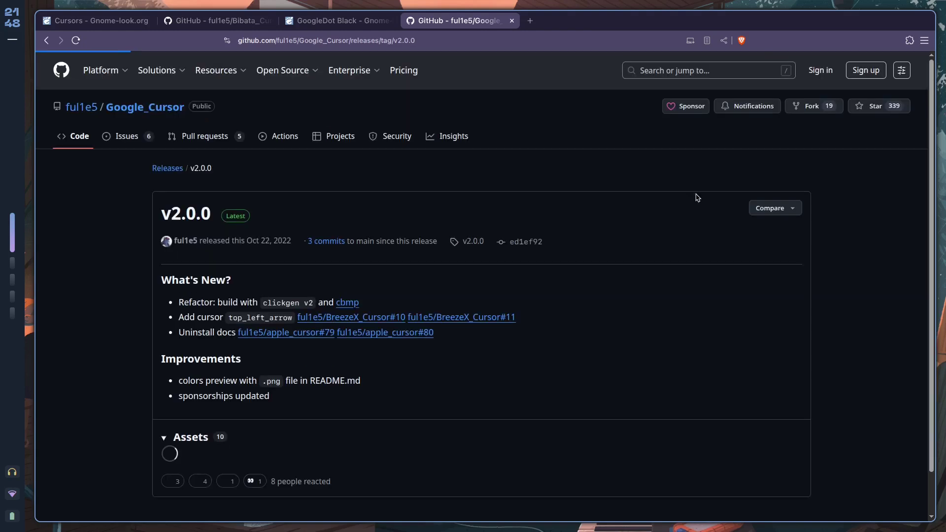
Download GoogleDot-Black.tar.gz from the release assets and save it in the Downloads folder.
{"action": "scroll", "coordinate": [280, 372], "scroll_direction": "down", "scroll_amount": 3}
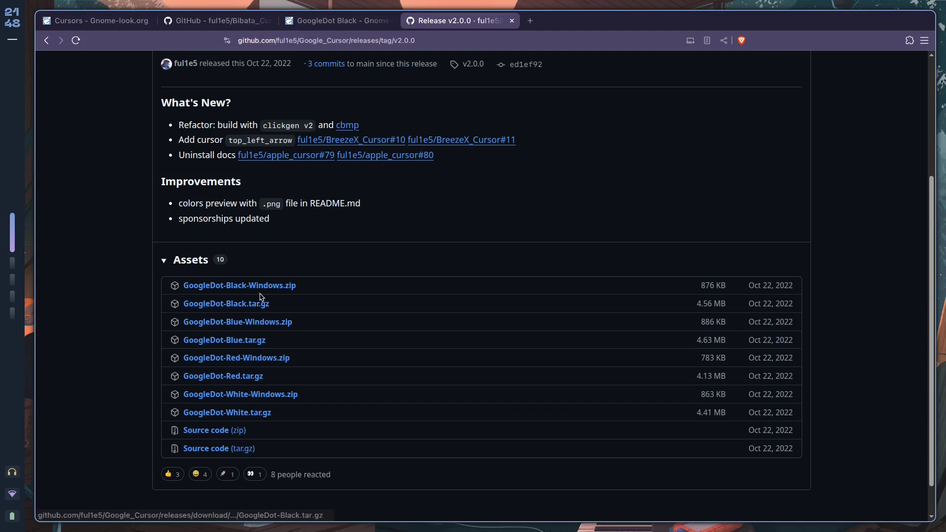
{"action": "left_click", "coordinate": [227, 311]}
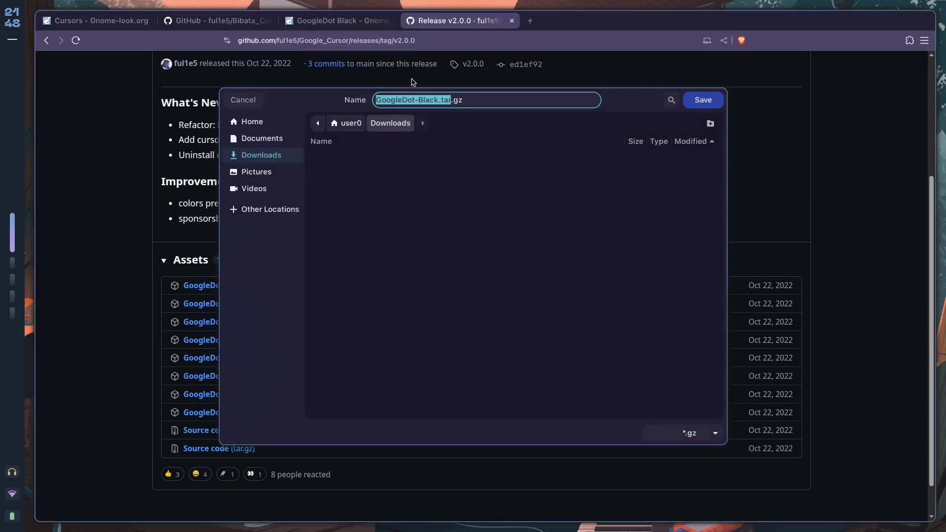
{"action": "left_click", "coordinate": [710, 102]}
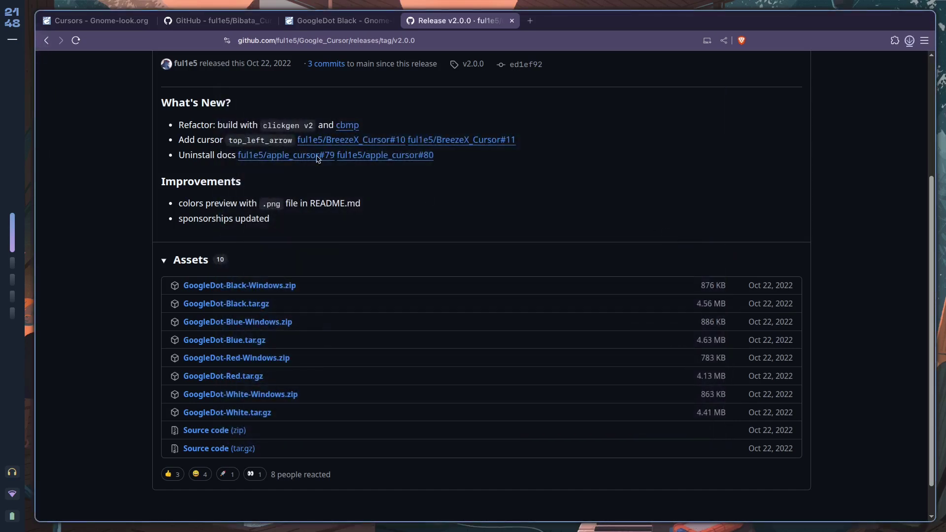
Switch to the terminal workspace, look through tar's help output for its options, and close the help terminal.
{"action": "key", "text": "super+2"}
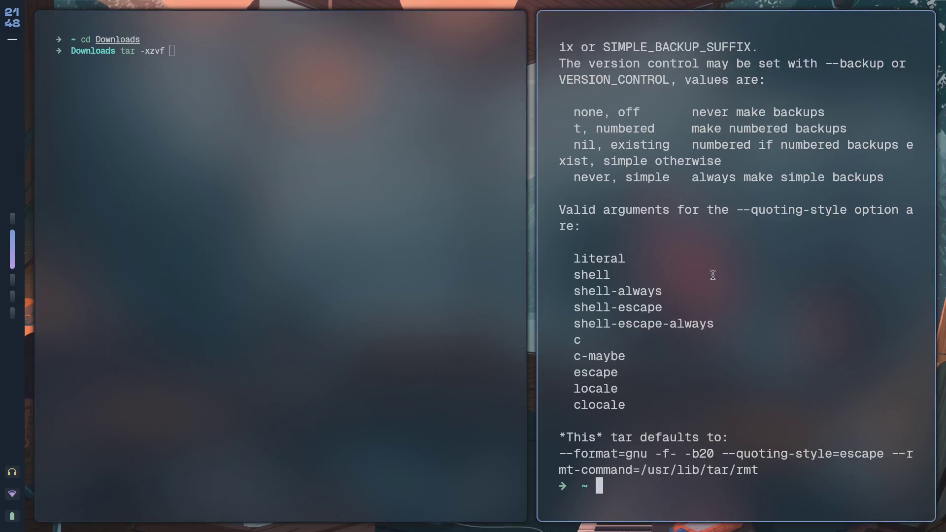
{"action": "scroll", "coordinate": [702, 267], "scroll_direction": "up", "scroll_amount": 10}
{"action": "scroll", "coordinate": [702, 268], "scroll_direction": "up", "scroll_amount": 20}
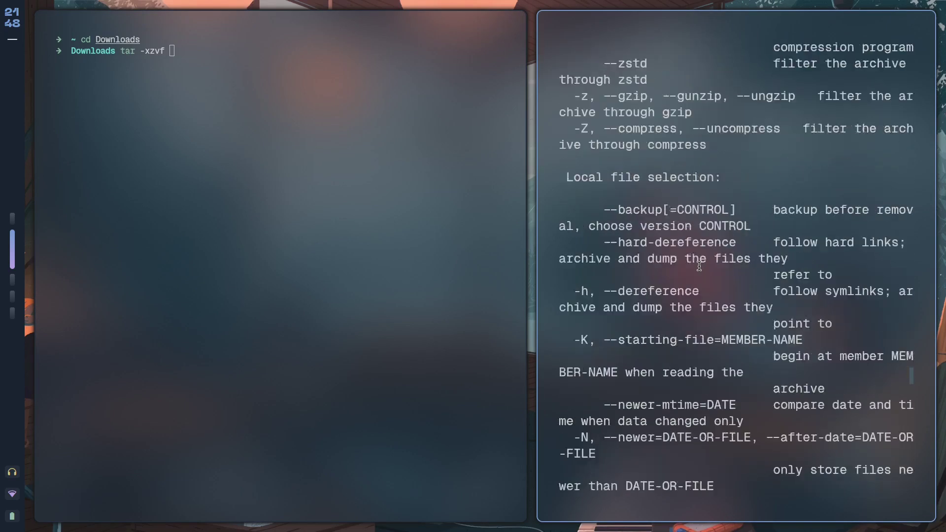
{"action": "scroll", "coordinate": [700, 264], "scroll_direction": "down", "scroll_amount": 10}
{"action": "scroll", "coordinate": [652, 218], "scroll_direction": "up", "scroll_amount": 20}
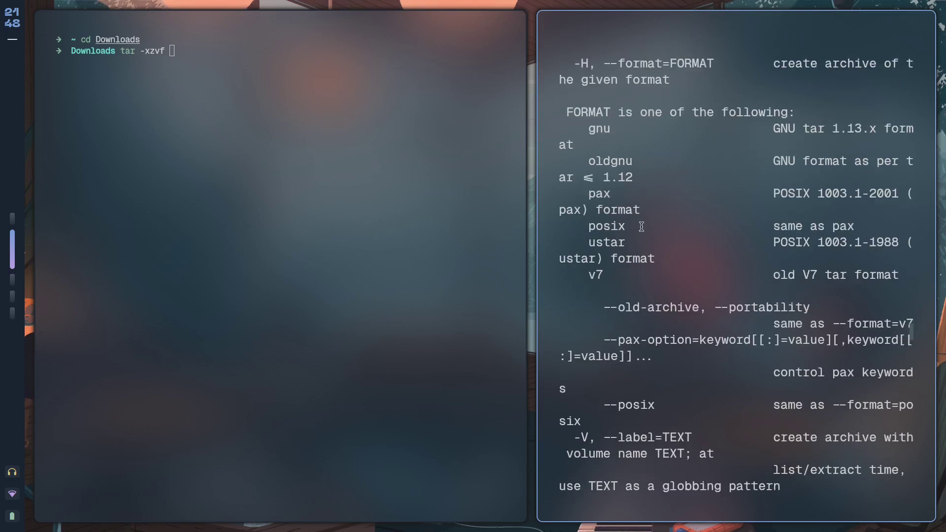
{"action": "scroll", "coordinate": [653, 218], "scroll_direction": "up", "scroll_amount": 5}
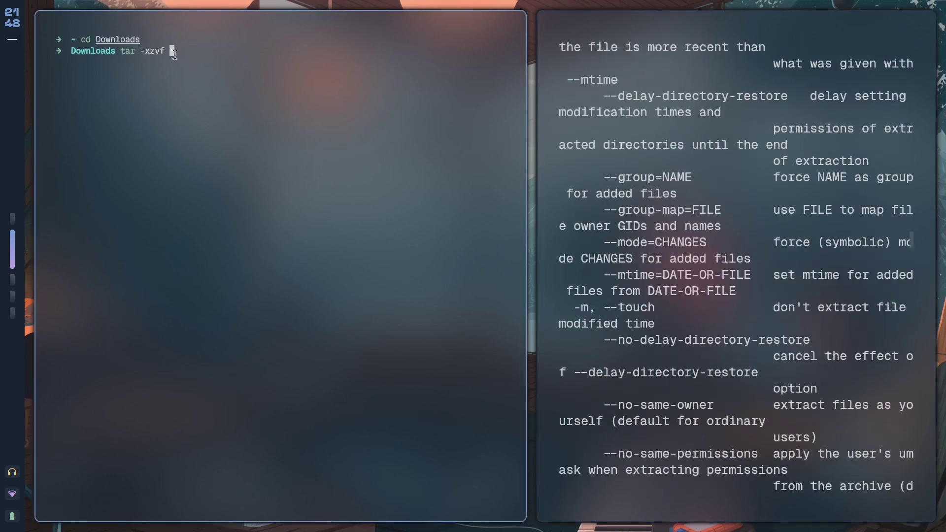
{"action": "key", "text": "super+q"}
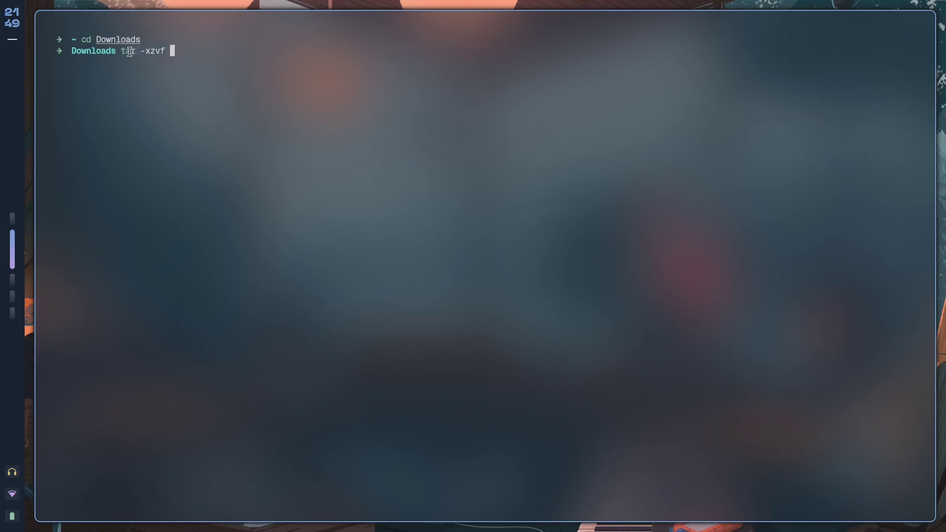
Complete the tar -xzvf command with the downloaded GoogleDot-Black.tar.gz to extract the archive in Downloads.
{"action": "key", "text": "Left"}
{"action": "key", "text": "Left"}
{"action": "key", "text": "Right"}
{"action": "key", "text": "Right"}
{"action": "type", "text": "gogole"}
{"action": "key", "text": "BackSpace"}
{"action": "key", "text": "BackSpace"}
{"action": "key", "text": "BackSpace"}
{"action": "key", "text": "BackSpace"}
{"action": "type", "text": "ogl"}
{"action": "key", "text": "Tab"}
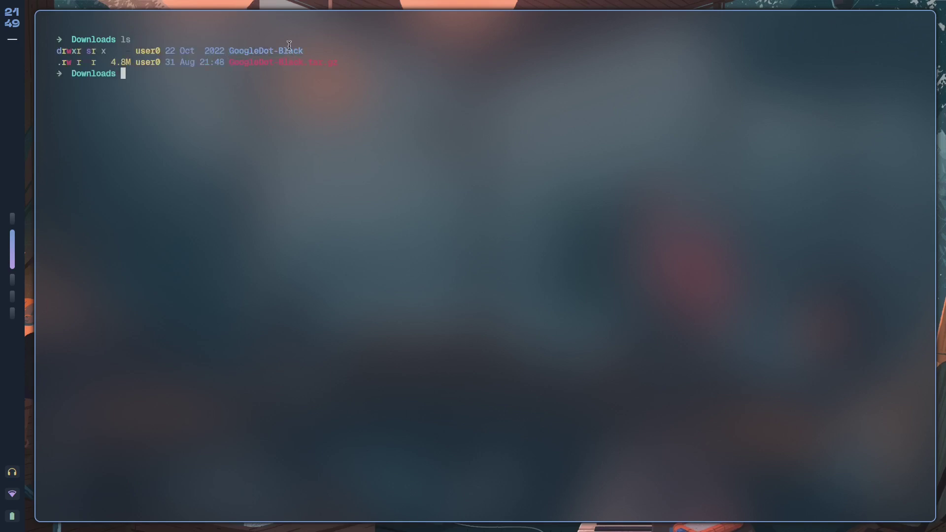
Change into the extracted GoogleDot-Black folder and list its contents.
{"action": "type", "text": "cd Goog"}
{"action": "key", "text": "Tab"}
{"action": "key", "text": "Return"}
{"action": "type", "text": "ls"}
{"action": "key", "text": "Return"}
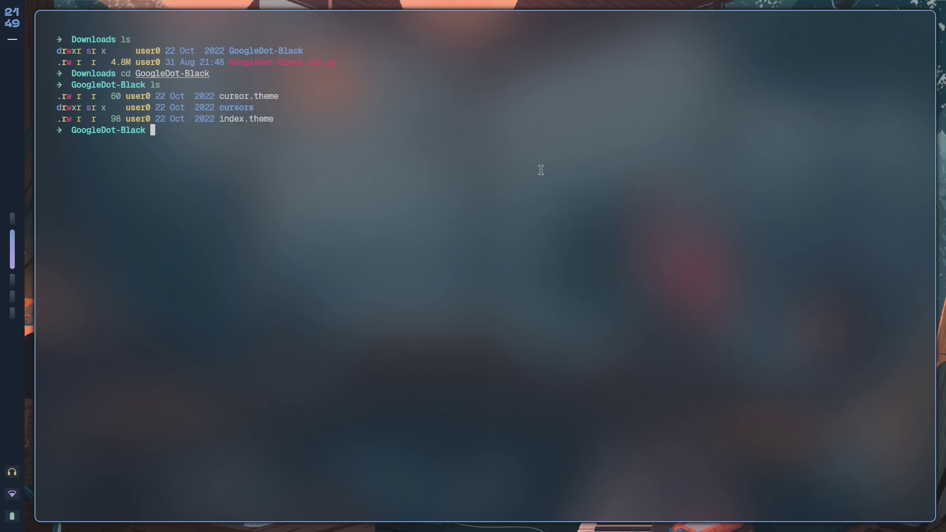
Show the tree of the theme's cursors/ folder and look through its cursor files and links.
{"action": "type", "text": "tree cursors/"}
{"action": "key", "text": "Return"}
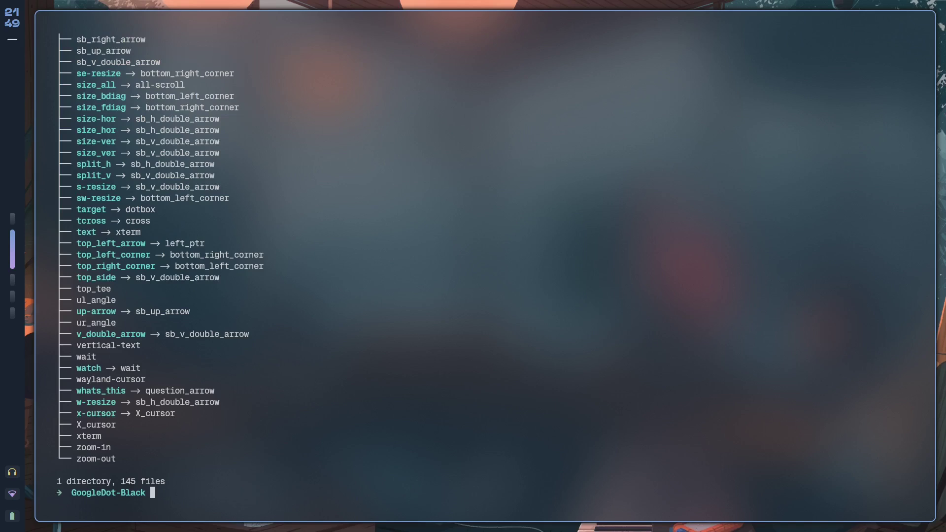
{"action": "scroll", "coordinate": [134, 282], "scroll_direction": "up", "scroll_amount": 20}
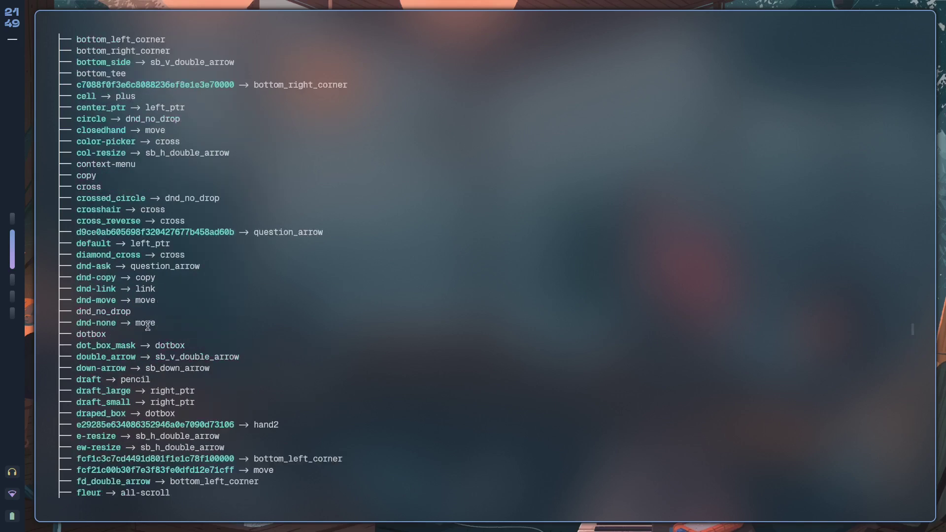
Look back over the cursors/ tree listing and open the theme's cursor.theme file in nvim.
{"action": "scroll", "coordinate": [162, 323], "scroll_direction": "up", "scroll_amount": 6}
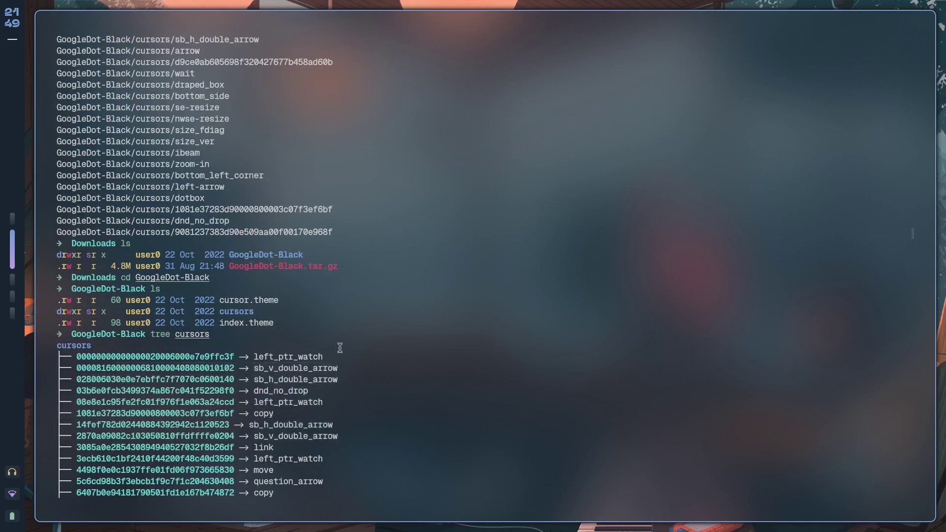
{"action": "scroll", "coordinate": [340, 347], "scroll_direction": "down", "scroll_amount": 10}
{"action": "scroll", "coordinate": [248, 355], "scroll_direction": "up", "scroll_amount": 8}
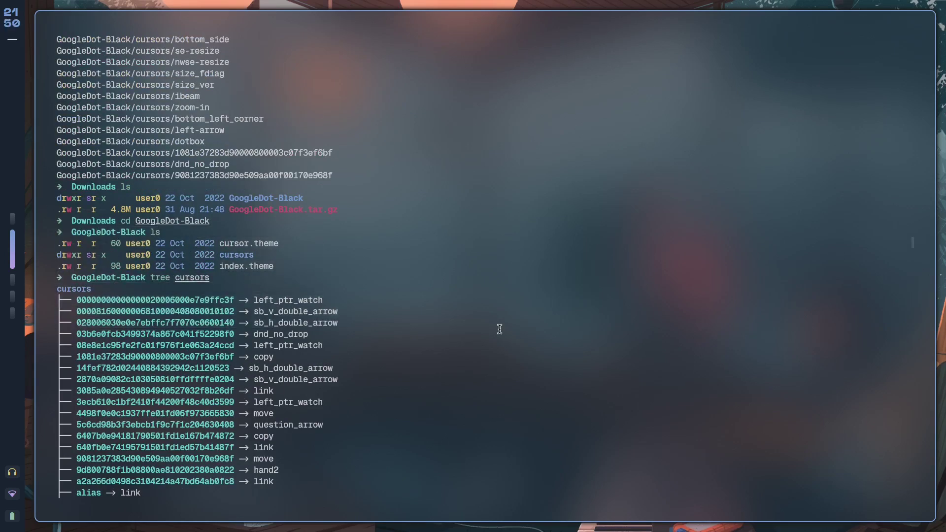
{"action": "type", "text": "nvim"}
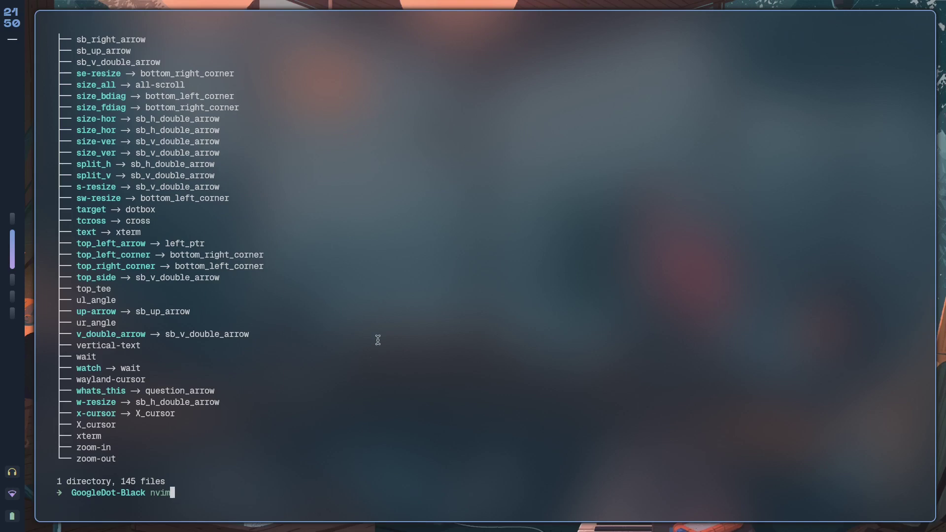
{"action": "key", "text": "Tab"}
{"action": "key", "text": "Tab"}
{"action": "key", "text": "Tab"}
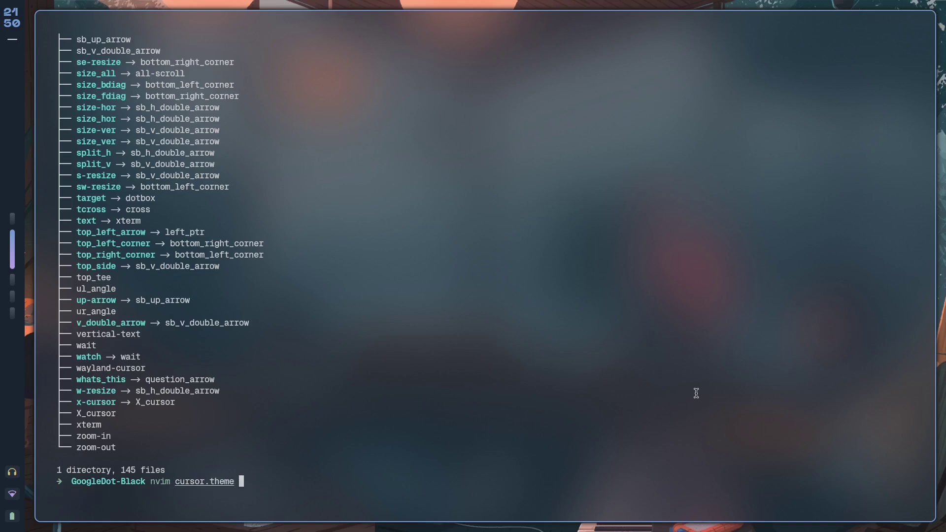
{"action": "key", "text": "Return"}
Examine the Name and Inherits entries in cursor.theme, and exit the editor with :wq.
{"action": "left_click_drag", "start_coordinate": [696, 393], "coordinate": [230, 176]}
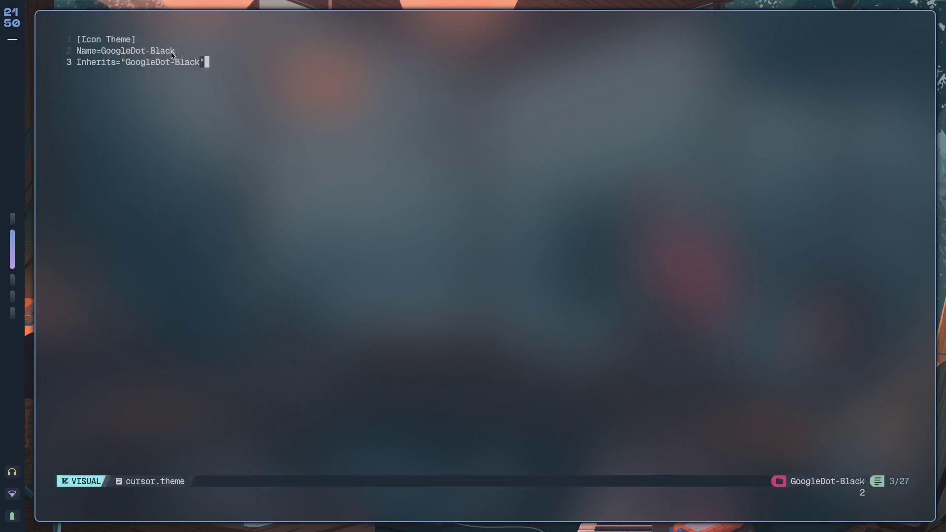
{"action": "left_click", "coordinate": [159, 98]}
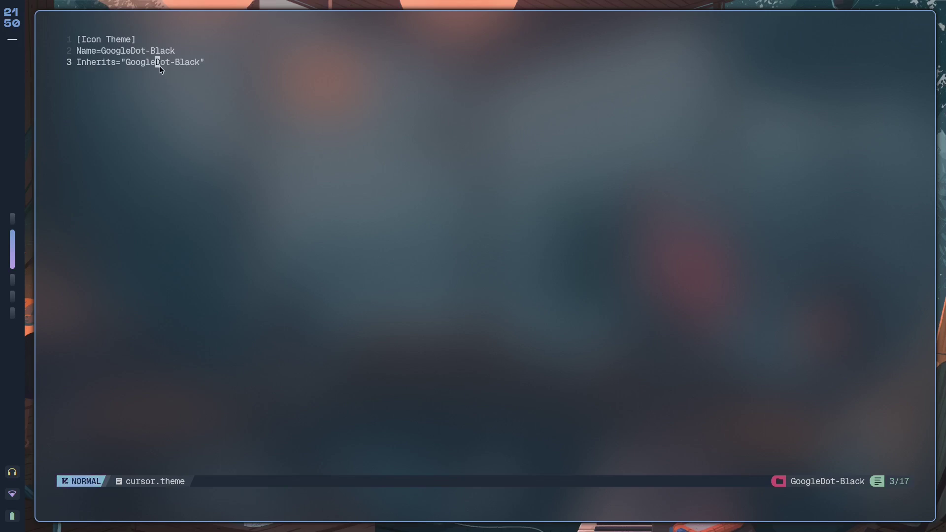
{"action": "left_click", "coordinate": [204, 67]}
{"action": "left_click_drag", "start_coordinate": [174, 49], "coordinate": [81, 51]}
{"action": "left_click", "coordinate": [122, 105]}
{"action": "left_click", "coordinate": [131, 55]}
{"action": "left_click", "coordinate": [192, 62]}
{"action": "left_click", "coordinate": [129, 50]}
{"action": "left_click", "coordinate": [142, 52]}
{"action": "left_click", "coordinate": [209, 125]}
{"action": "type", "text": ":wq"}
{"action": "key", "text": "Return"}
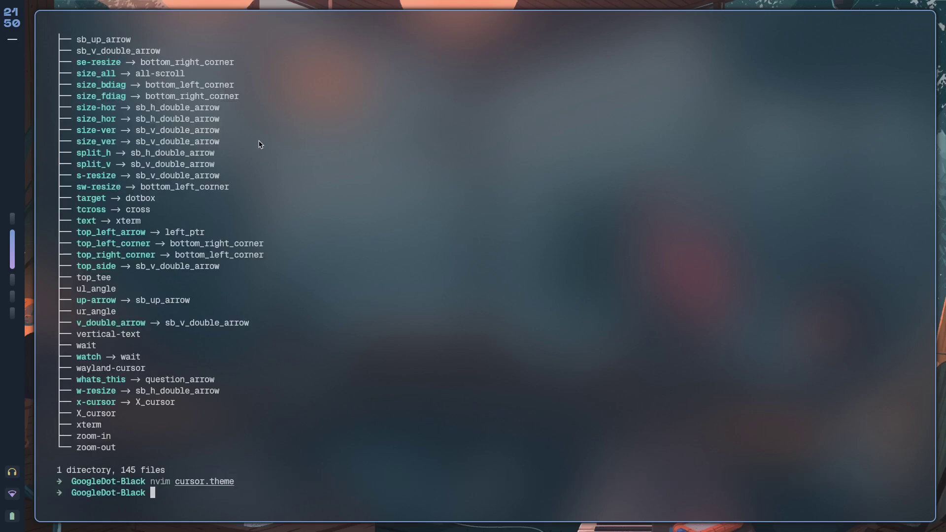
List the GoogleDot-Black folder and open its index.theme file in nvim.
{"action": "type", "text": "ls"}
{"action": "key", "text": "Return"}
{"action": "type", "text": "nv"}
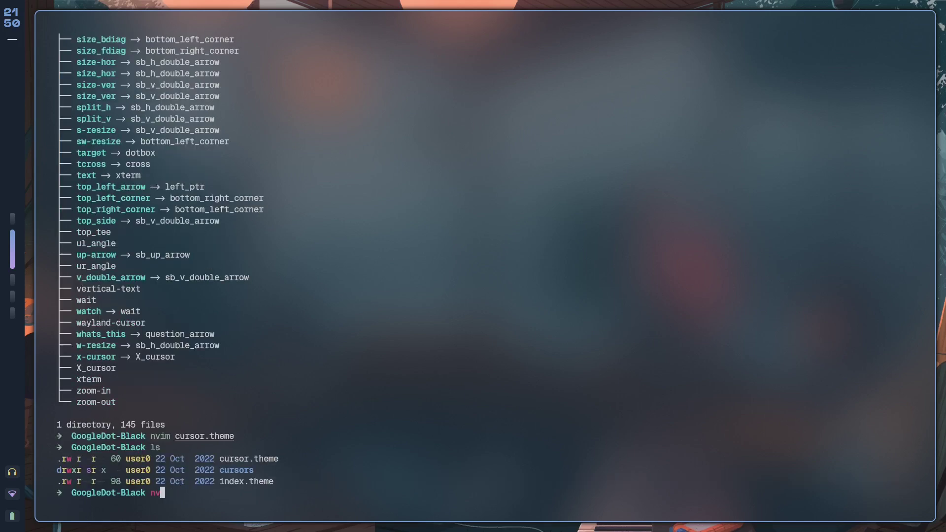
{"action": "type", "text": "vim in"}
{"action": "key", "text": "Tab"}
{"action": "key", "text": "Return"}
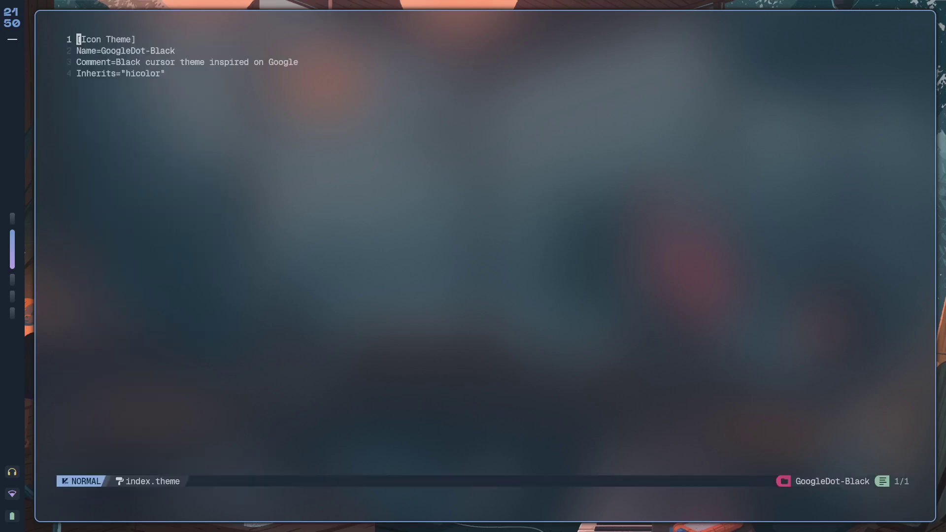
Examine the Inherits, Comment and Name entries in index.theme, and quit the editor without saving.
{"action": "key", "text": "j"}
{"action": "key", "text": "j"}
{"action": "key", "text": "j"}
{"action": "key", "text": "dollar"}
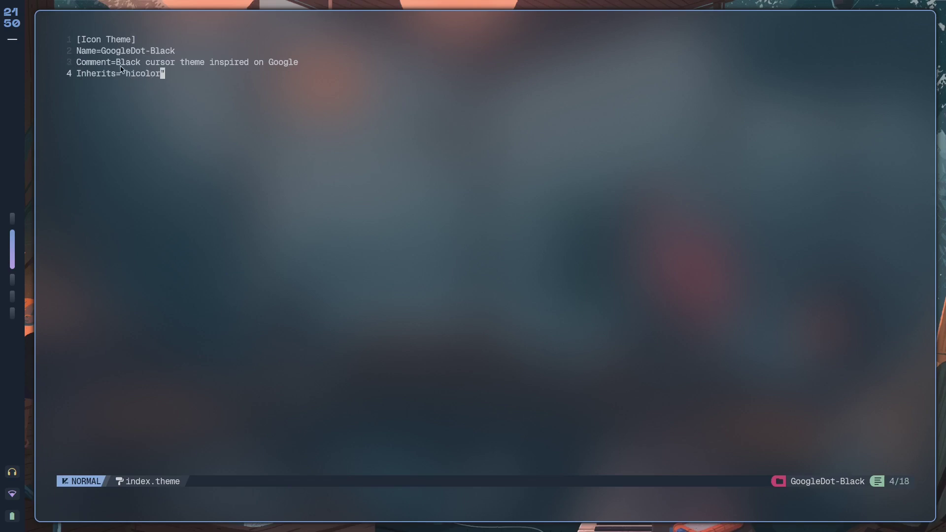
{"action": "key", "text": "0"}
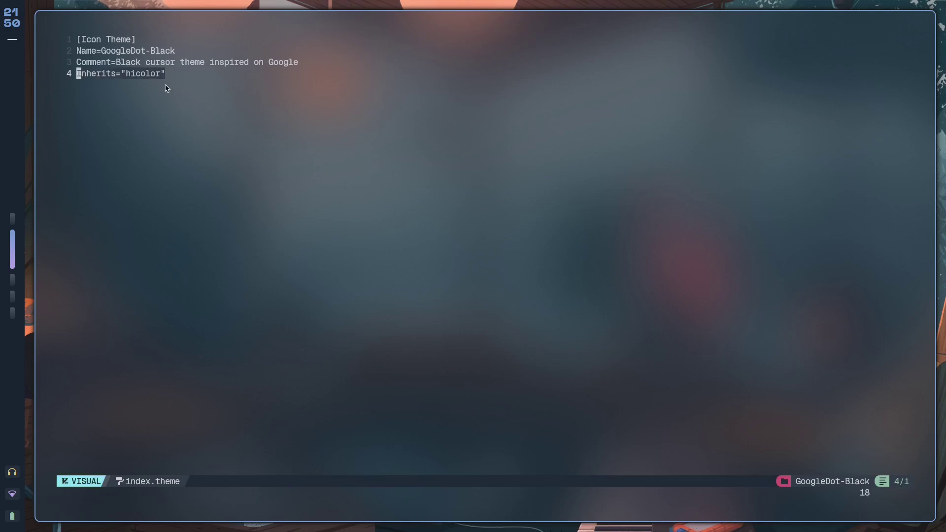
{"action": "key", "text": "dollar"}
{"action": "left_click_drag", "start_coordinate": [79, 60], "coordinate": [294, 62]}
{"action": "left_click", "coordinate": [174, 99]}
{"action": "left_click_drag", "start_coordinate": [84, 53], "coordinate": [167, 53]}
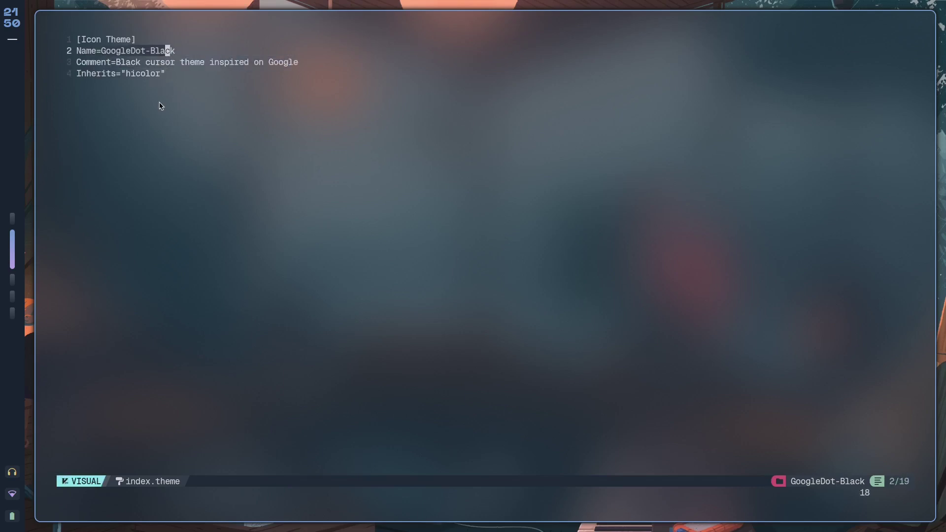
{"action": "left_click", "coordinate": [158, 103]}
{"action": "key", "text": "colon"}
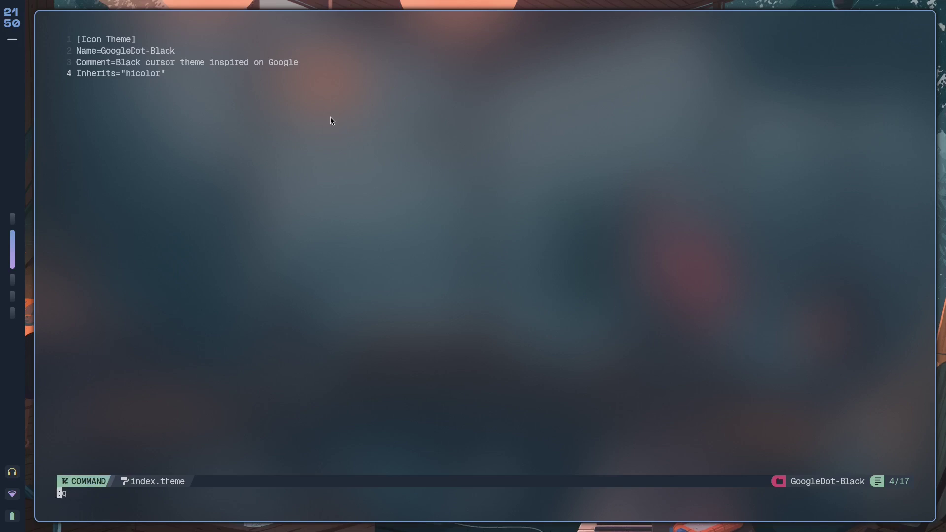
{"action": "type", "text": "q"}
{"action": "key", "text": "Return"}
Go up from the GoogleDot-Black folder to Downloads.
{"action": "type", "text": "cd"}
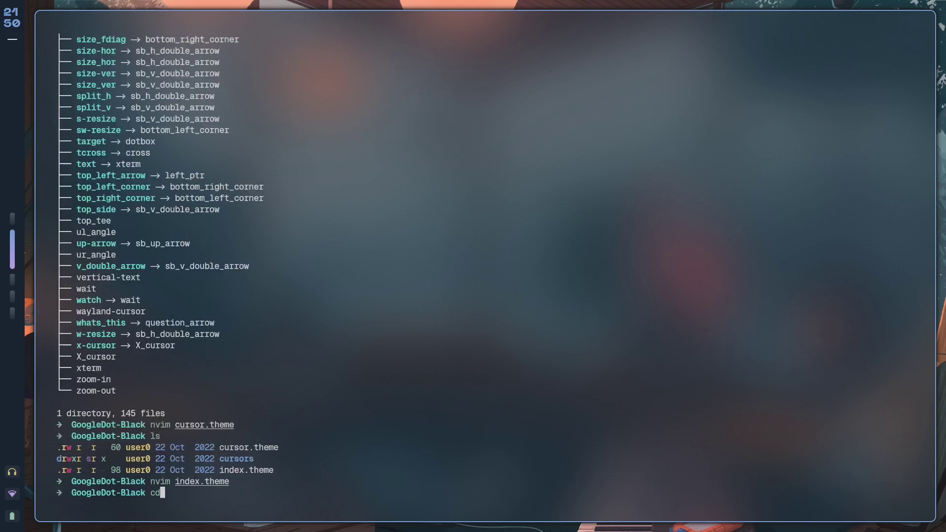
{"action": "type", "text": " .."}
{"action": "key", "text": "Return"}
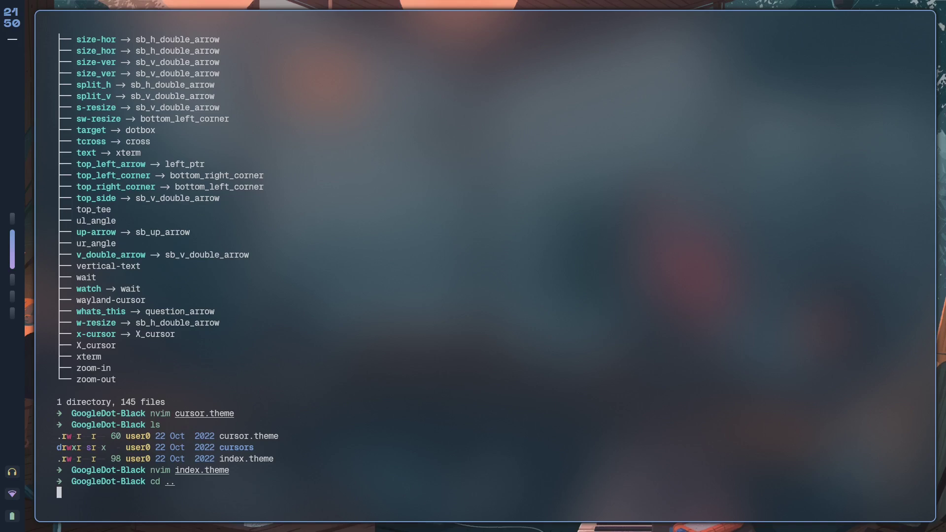
Open a second terminal, list /usr/share/icons, and mark the macOS and macOS-White cursor theme folders.
{"action": "key", "text": "super+Return"}
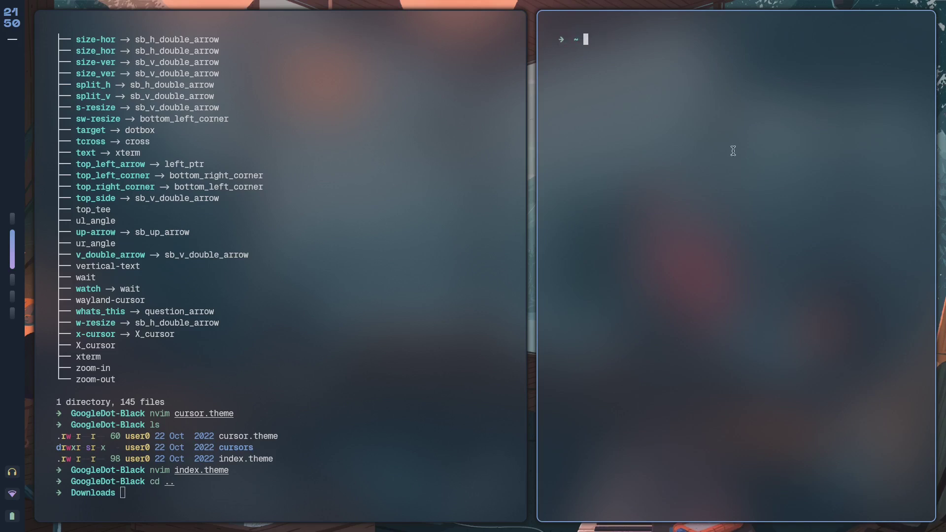
{"action": "type", "text": "ls /usr/share/icon"}
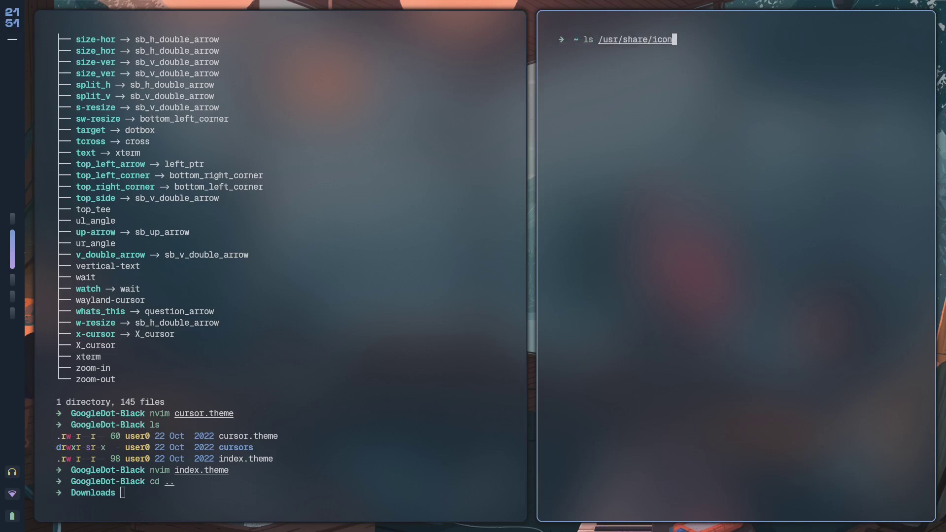
{"action": "type", "text": "s"}
{"action": "key", "text": "Return"}
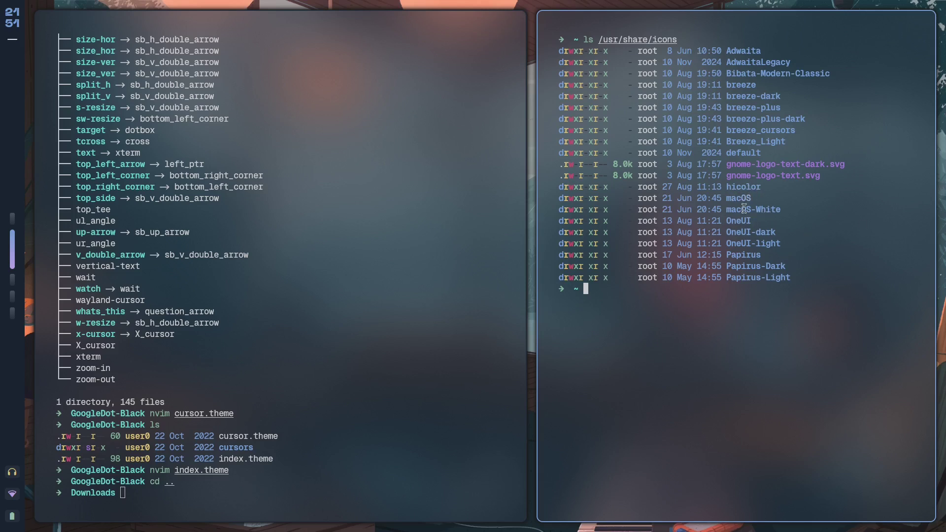
{"action": "left_click_drag", "start_coordinate": [779, 210], "coordinate": [532, 202]}
{"action": "left_click", "coordinate": [665, 202]}
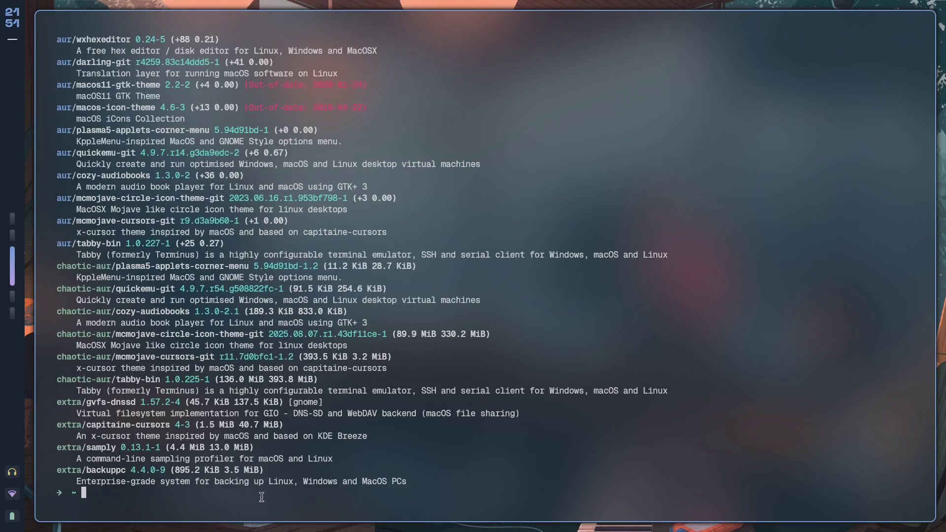
Look through the package search results for the apple_cursor entry and its description, and return to the icons listing.
{"action": "scroll", "coordinate": [319, 283], "scroll_direction": "up", "scroll_amount": 20}
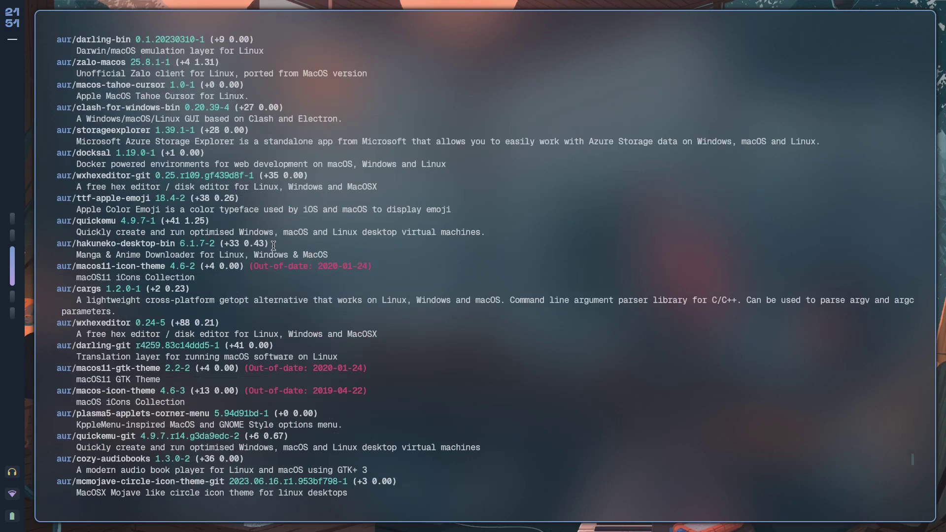
{"action": "scroll", "coordinate": [308, 303], "scroll_direction": "up", "scroll_amount": 8}
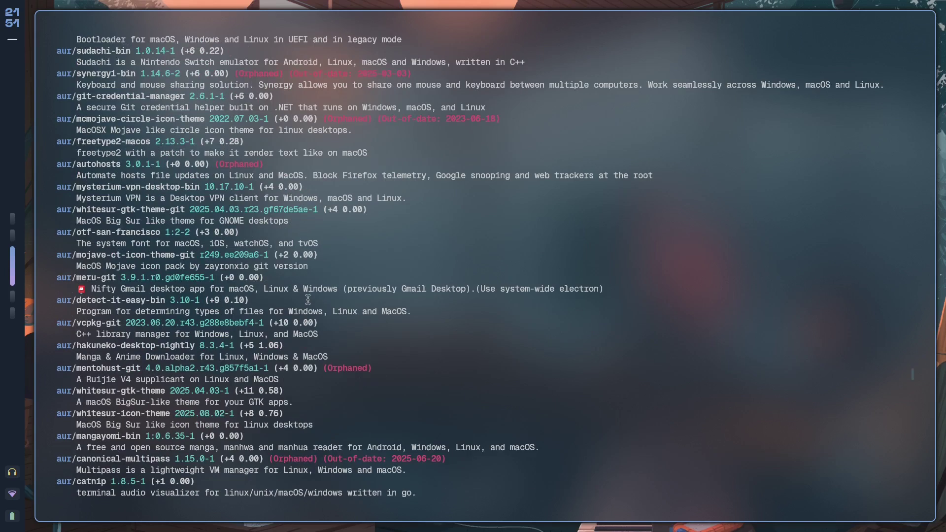
{"action": "scroll", "coordinate": [315, 301], "scroll_direction": "down", "scroll_amount": 5}
{"action": "scroll", "coordinate": [268, 266], "scroll_direction": "down", "scroll_amount": 2}
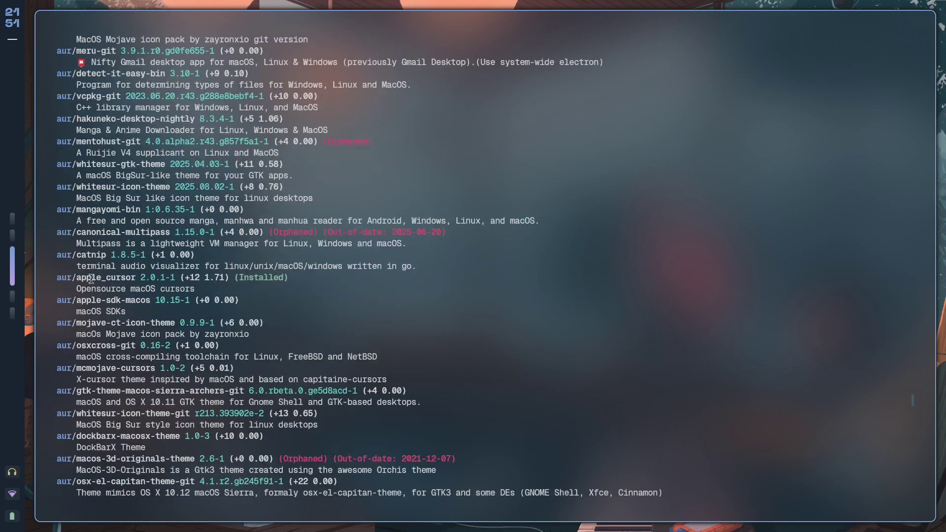
{"action": "left_click_drag", "start_coordinate": [78, 275], "coordinate": [141, 274]}
{"action": "left_click", "coordinate": [203, 326]}
{"action": "mouse_move", "coordinate": [78, 290]}
{"action": "left_mouse_down"}
{"action": "mouse_move", "coordinate": [180, 290]}
{"action": "mouse_move", "coordinate": [74, 278]}
{"action": "left_mouse_up"}
{"action": "left_click", "coordinate": [150, 299]}
{"action": "left_click", "coordinate": [223, 283]}
{"action": "key", "text": "super+2"}
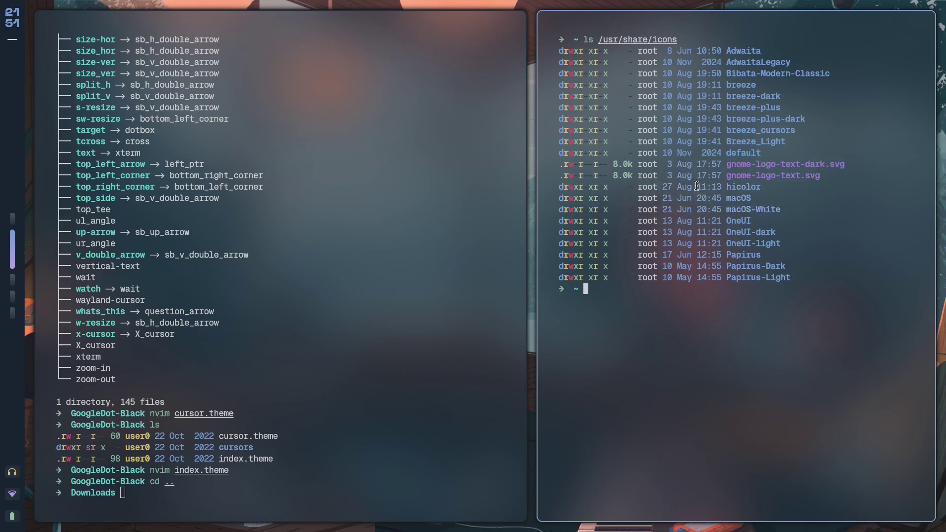
Examine the macOS and macOS-White folders in the /usr/share/icons listing, and close the second terminal.
{"action": "left_click_drag", "start_coordinate": [773, 213], "coordinate": [665, 185]}
{"action": "left_click", "coordinate": [665, 185]}
{"action": "left_click_drag", "start_coordinate": [777, 211], "coordinate": [533, 194]}
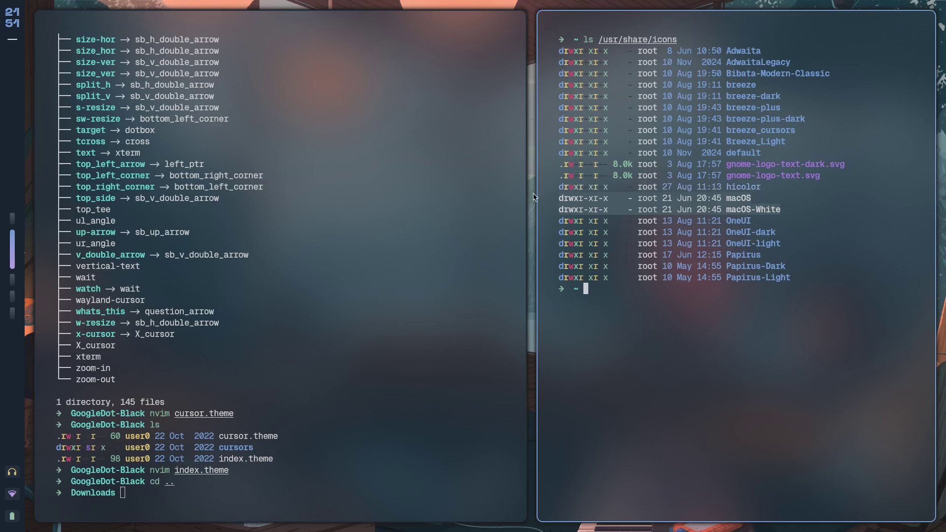
{"action": "left_click", "coordinate": [697, 200]}
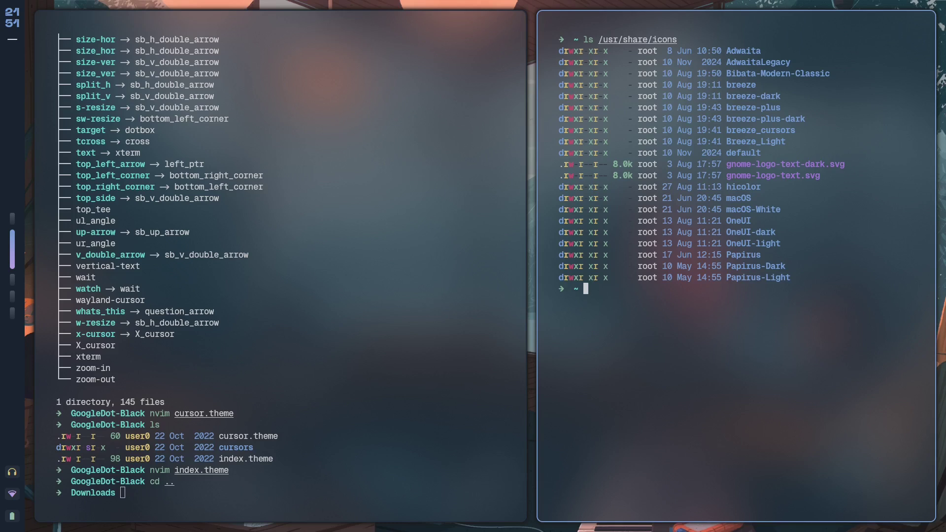
{"action": "key", "text": "ctrl+l"}
{"action": "key", "text": "ctrl+d"}
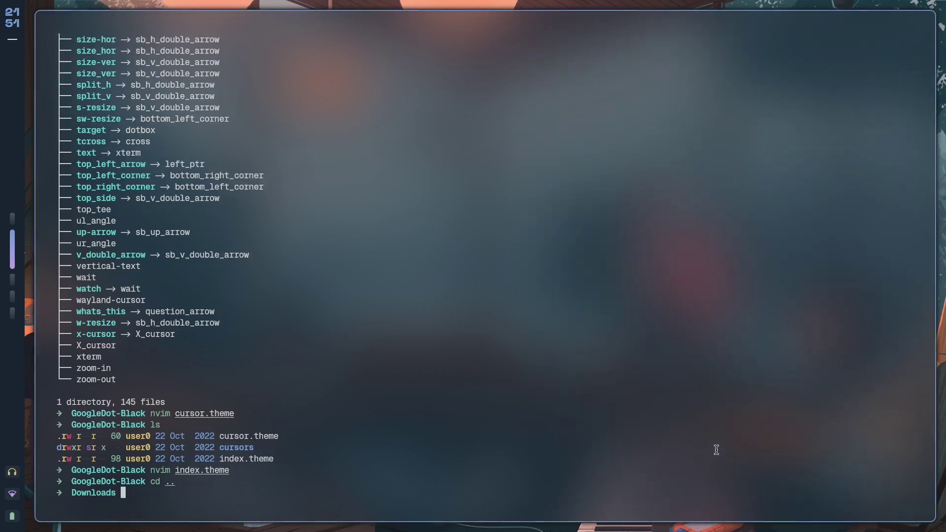
Enter mkdir ~/.icons without running it, and check the existing .icons contents in a temporary second terminal.
{"action": "type", "text": "mkdir ~/"}
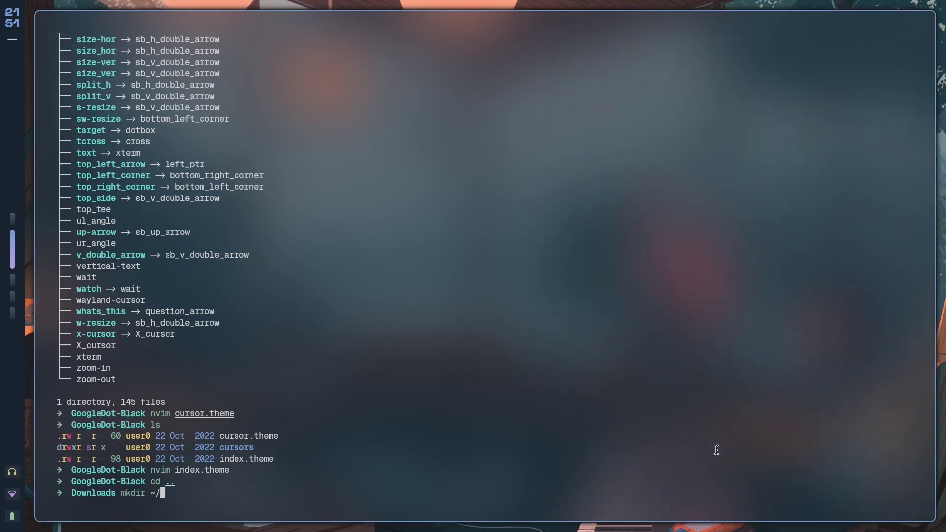
{"action": "type", "text": ".icons"}
{"action": "key", "text": "super+Return"}
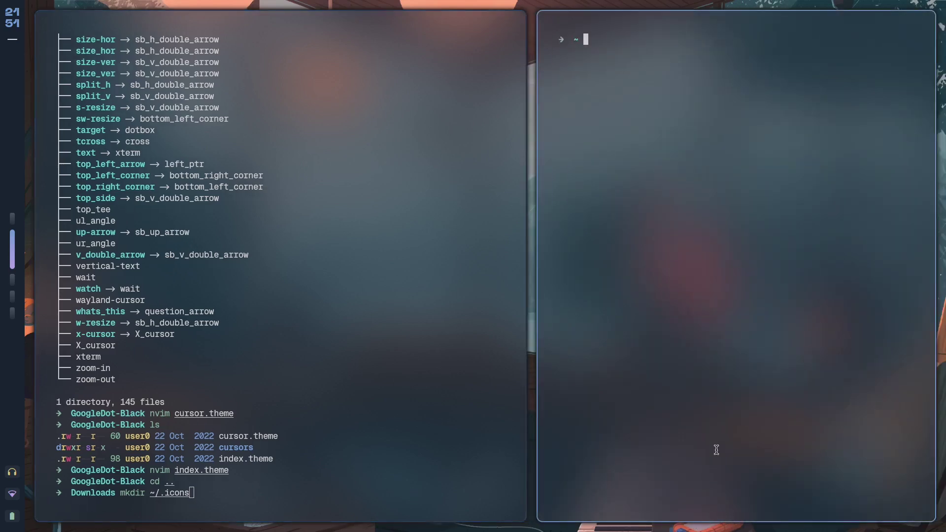
{"action": "type", "text": "ls .icons/"}
{"action": "key", "text": "Return"}
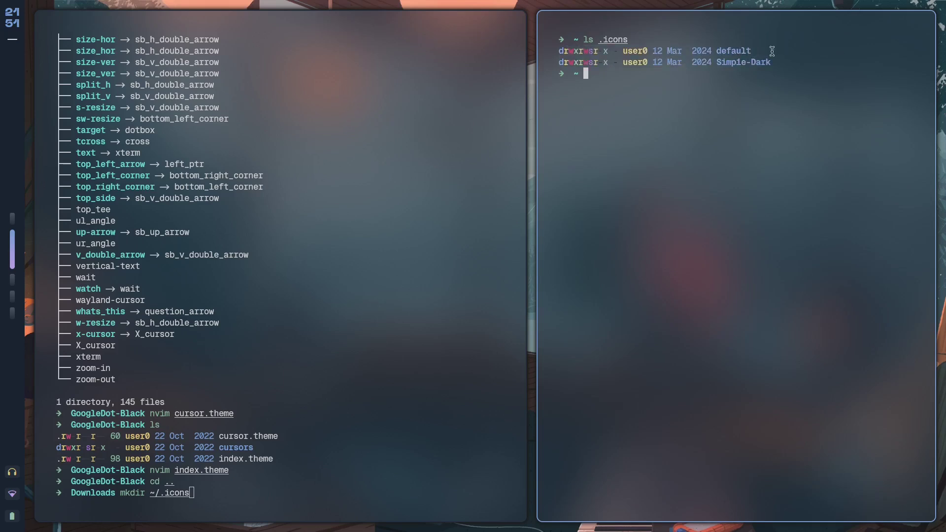
{"action": "left_click_drag", "start_coordinate": [717, 59], "coordinate": [764, 60]}
{"action": "left_click", "coordinate": [745, 70]}
{"action": "key", "text": "super+q"}
Launch the nwg-look GTK settings and show its mouse cursor themes.
{"action": "key", "text": "super+d"}
{"action": "type", "text": "gtk"}
{"action": "key", "text": "Return"}
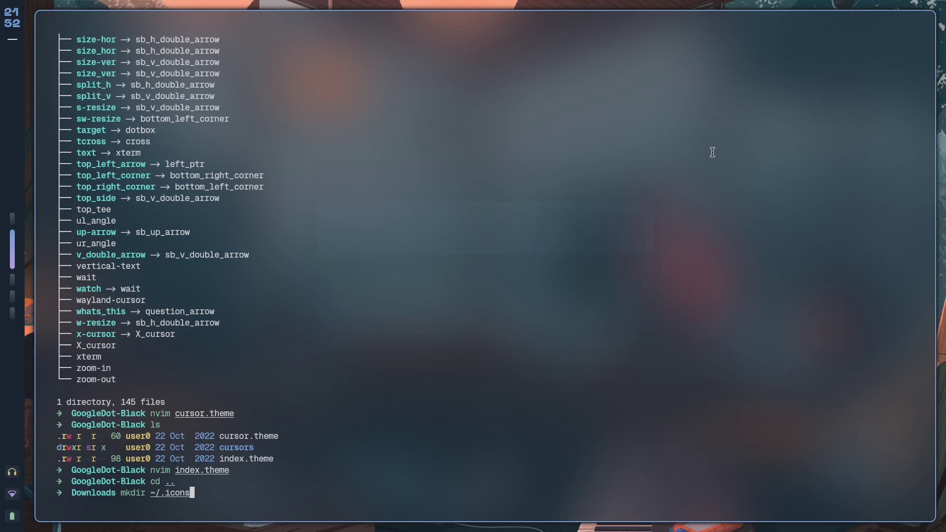
{"action": "left_click", "coordinate": [655, 20]}
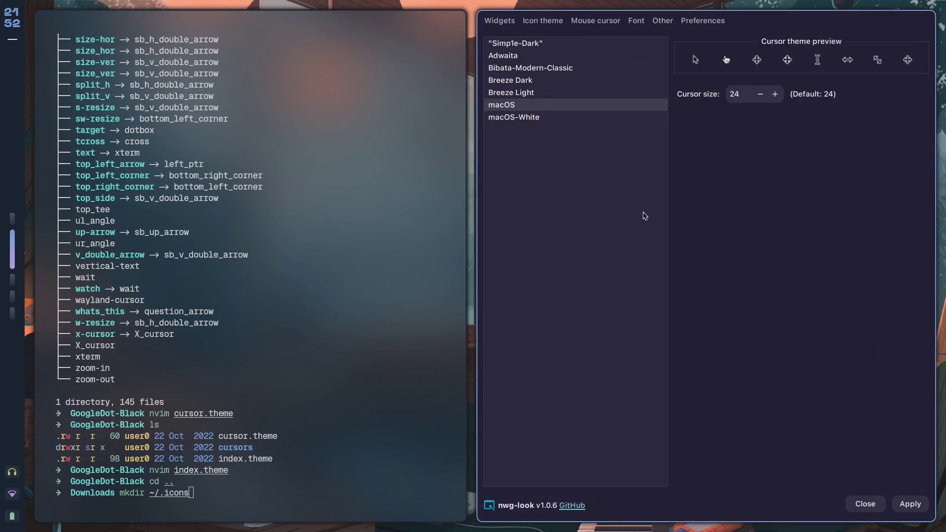
Compare the cursor previews of the Adwaita and "Simp1e-Dark" themes.
{"action": "left_click", "coordinate": [545, 55]}
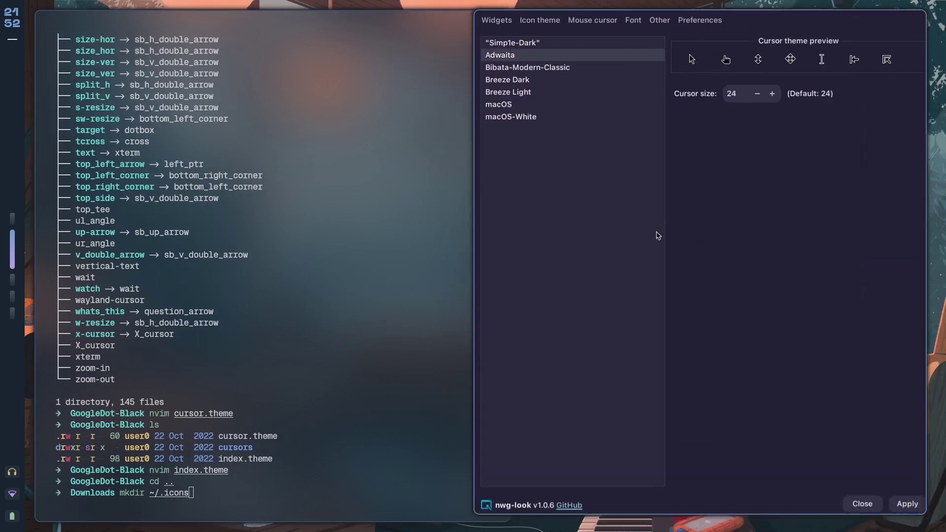
{"action": "left_click", "coordinate": [576, 43]}
{"action": "left_click", "coordinate": [576, 56]}
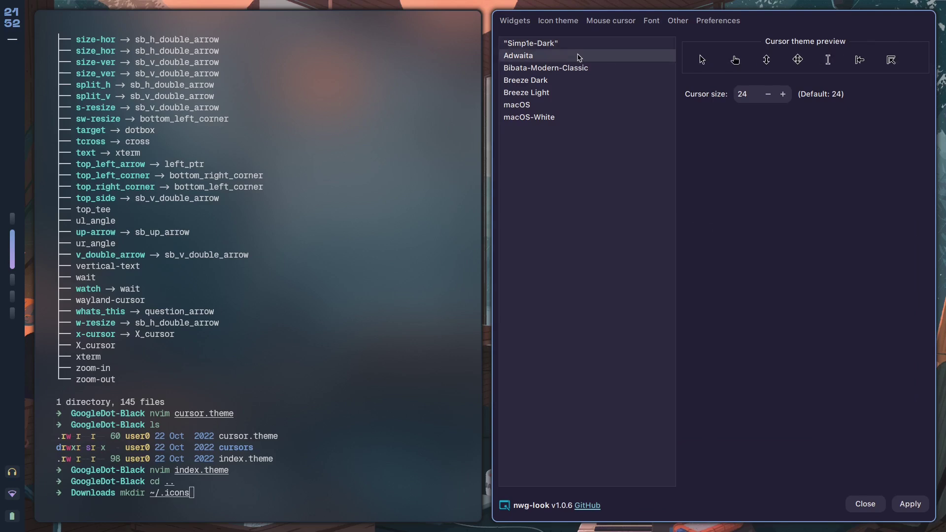
{"action": "left_click", "coordinate": [582, 42]}
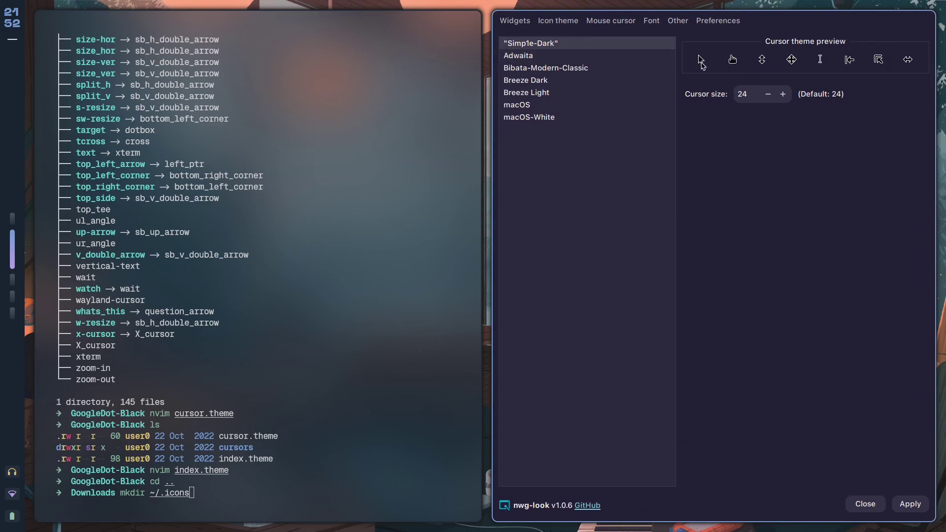
{"action": "left_click", "coordinate": [641, 57]}
{"action": "left_click", "coordinate": [639, 43]}
{"action": "left_click", "coordinate": [640, 56]}
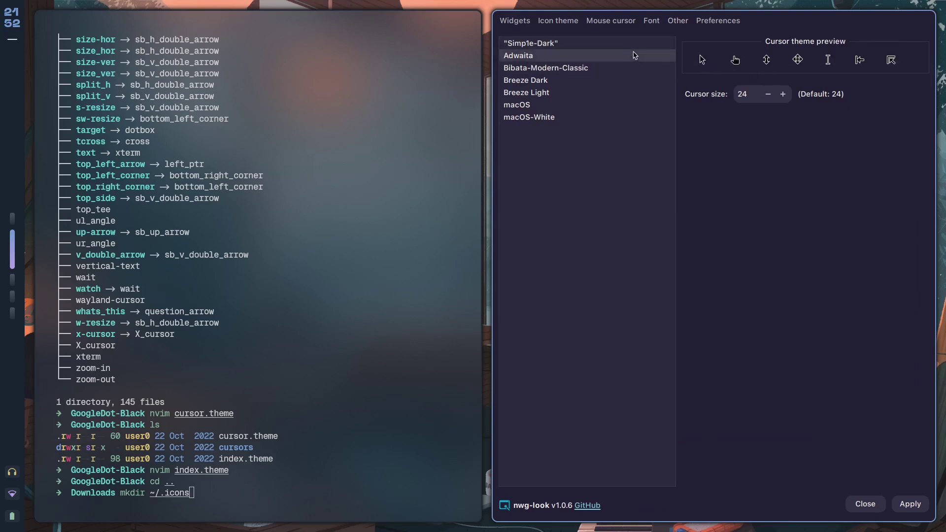
Compare the cursor previews of the macOS and macOS-White themes with those of Adwaita and "Simp1e-Dark".
{"action": "left_click", "coordinate": [639, 44]}
{"action": "left_click", "coordinate": [623, 57]}
{"action": "left_click", "coordinate": [626, 43]}
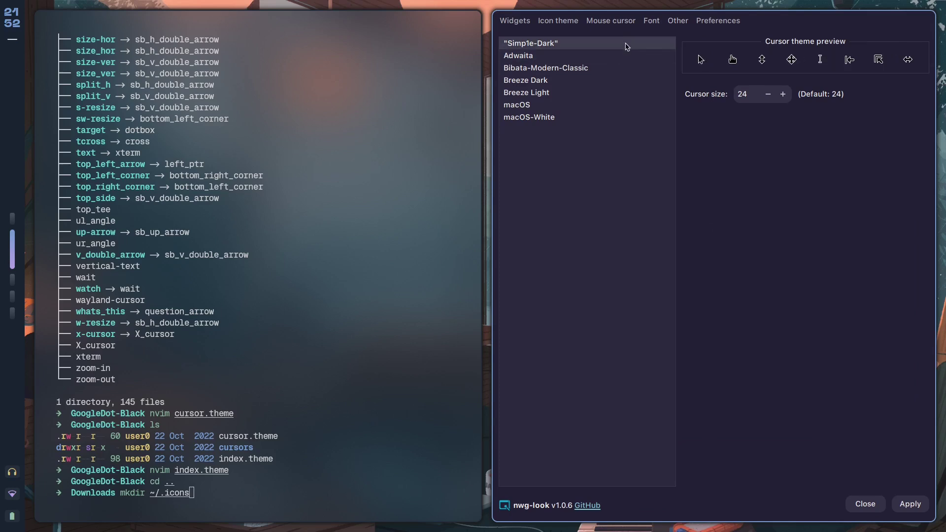
{"action": "left_click", "coordinate": [562, 57]}
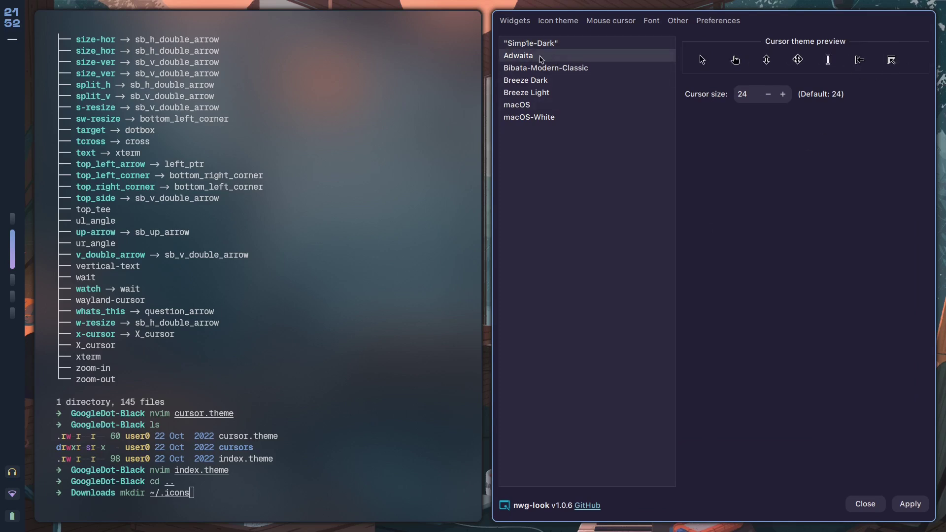
{"action": "left_click", "coordinate": [544, 109]}
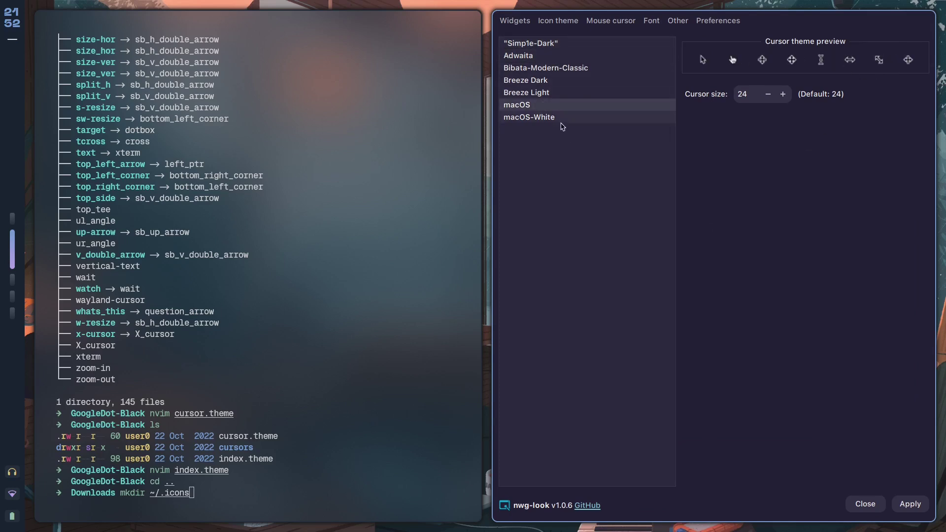
{"action": "left_click", "coordinate": [562, 121]}
{"action": "left_click", "coordinate": [559, 105]}
Apply the macOS-White cursor theme, switch back to macOS, and close the GTK settings.
{"action": "left_click", "coordinate": [565, 122]}
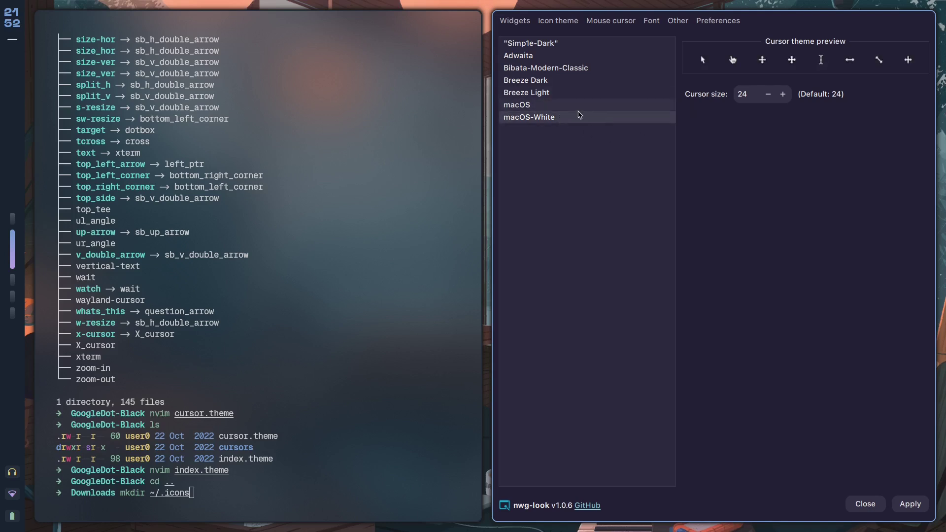
{"action": "left_click", "coordinate": [911, 504]}
{"action": "left_click", "coordinate": [530, 107]}
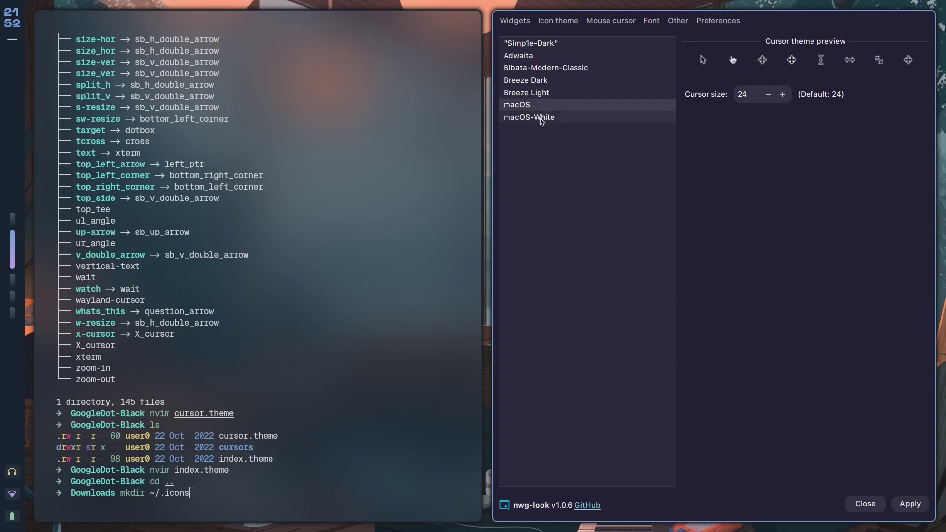
{"action": "left_click", "coordinate": [912, 506]}
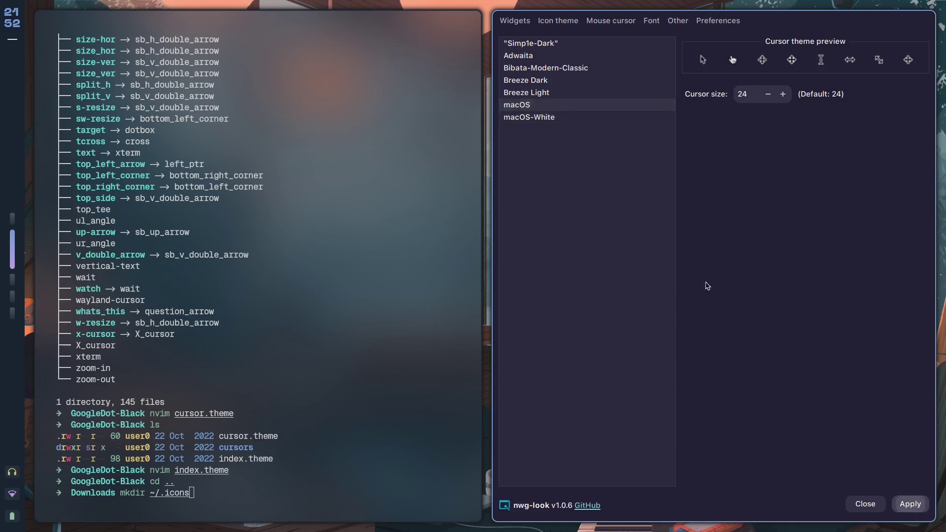
{"action": "key", "text": "super+q"}
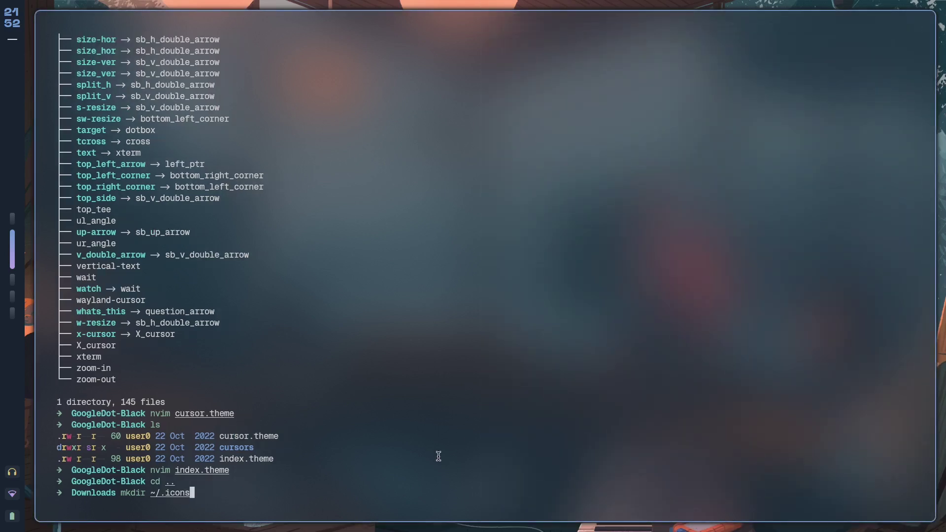
Discard the pending mkdir ~/.icons command and list the contents of the Downloads folder.
{"action": "key", "text": "BackSpace"}
{"action": "key", "text": "BackSpace"}
{"action": "key", "text": "BackSpace"}
{"action": "key", "text": "BackSpace"}
{"action": "key", "text": "BackSpace"}
{"action": "key", "text": "ctrl+u"}
{"action": "type", "text": "ls"}
{"action": "key", "text": "Return"}
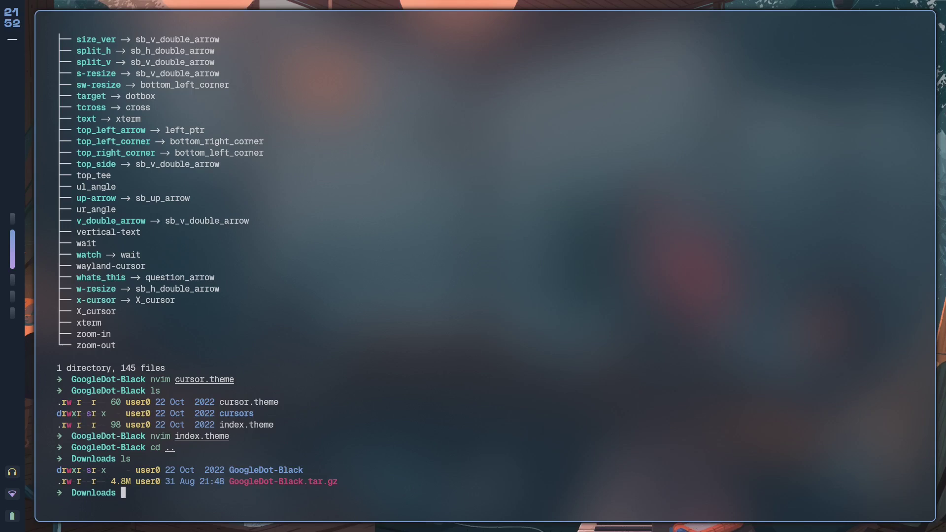
Move the extracted GoogleDot-Black folder from Downloads into ~/.icons and close the terminal.
{"action": "type", "text": "mv googl"}
{"action": "key", "text": "Tab"}
{"action": "type", "text": "~/.icons"}
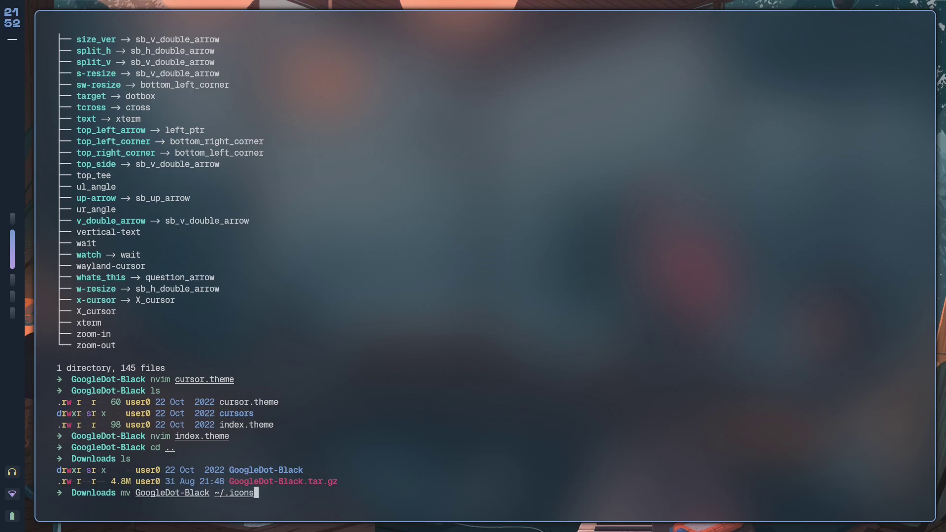
{"action": "key", "text": "Return"}
{"action": "key", "text": "super+q"}
Launch nwg-look and apply GoogleDot-Black as the mouse cursor theme.
{"action": "key", "text": "super+d"}
{"action": "type", "text": "nwg"}
{"action": "key", "text": "Return"}
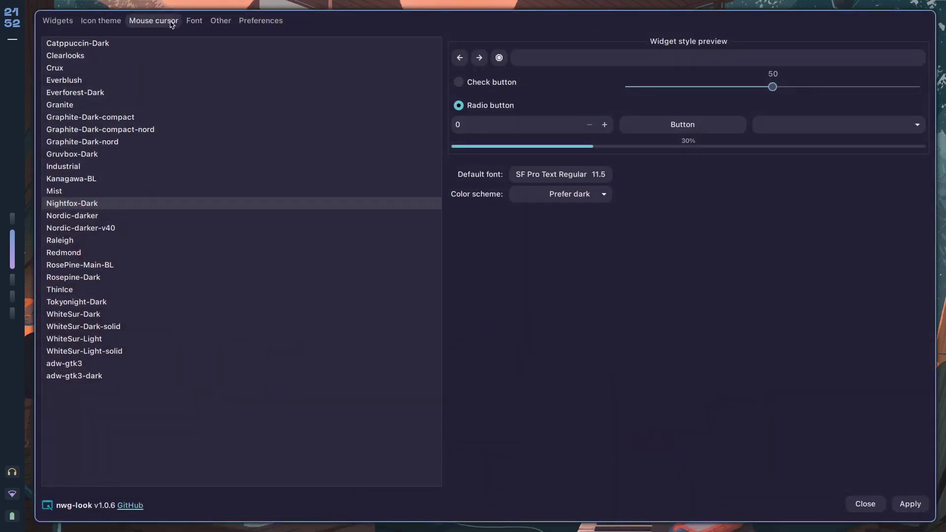
{"action": "left_click", "coordinate": [171, 22]}
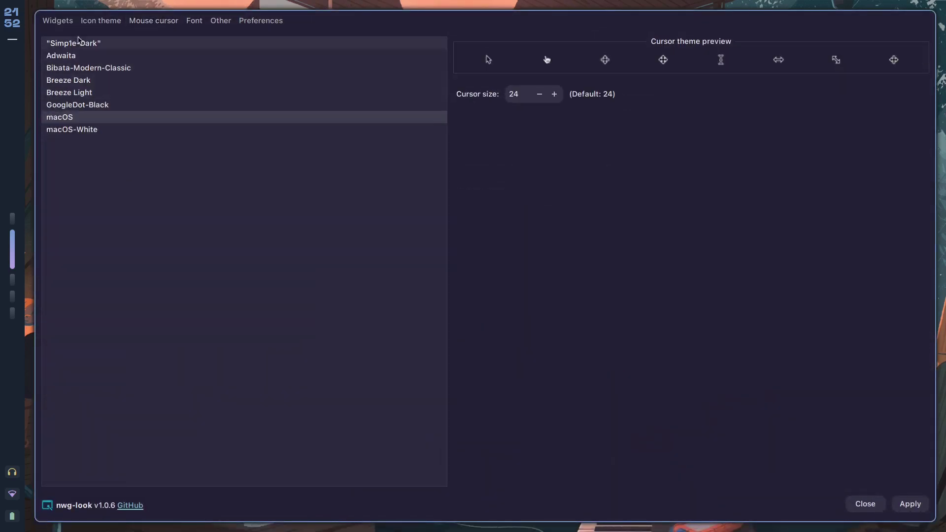
{"action": "left_click", "coordinate": [87, 107]}
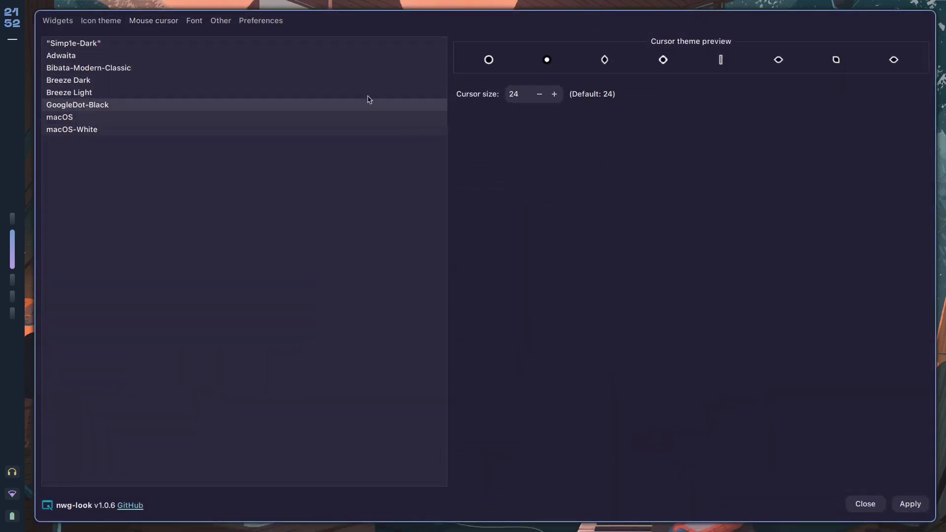
{"action": "left_click", "coordinate": [909, 505]}
Run hyprctl setcursor GoogleDot-Black 24 in the first workspace's terminal, checking the theme name and size against nwg-look.
{"action": "key", "text": "super+1"}
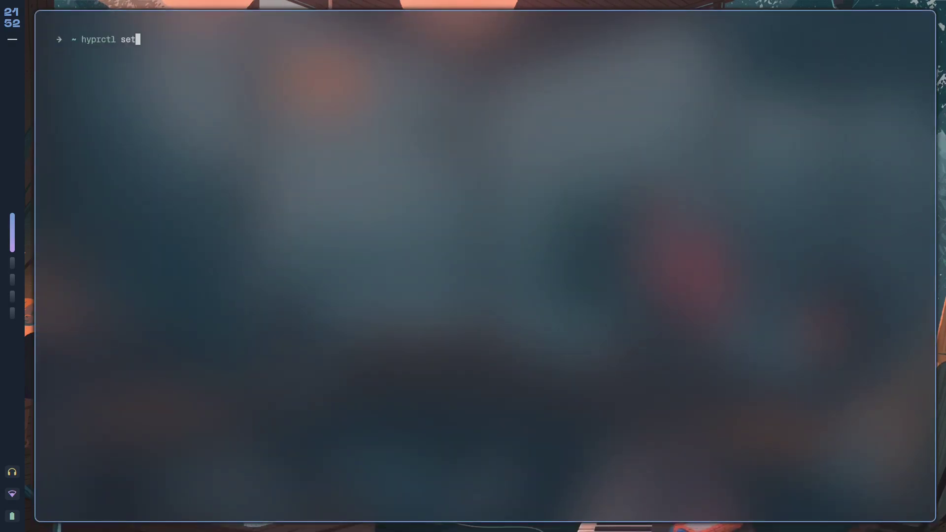
{"action": "type", "text": "or"}
{"action": "key", "text": "super+2"}
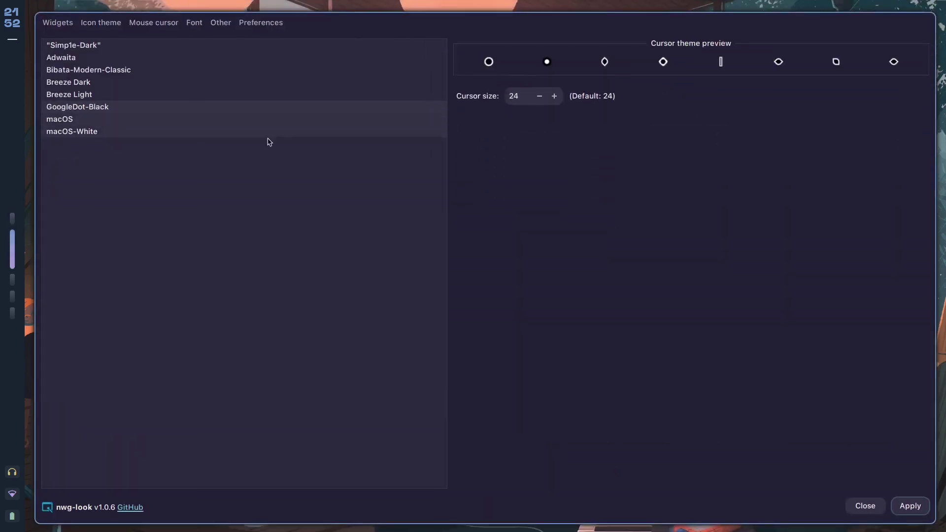
{"action": "key", "text": "super+1"}
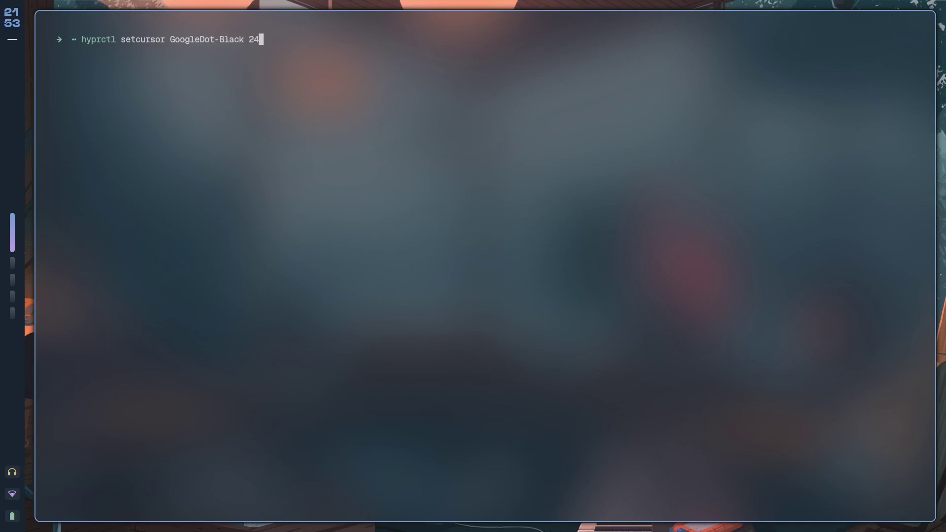
{"action": "key", "text": "Return"}
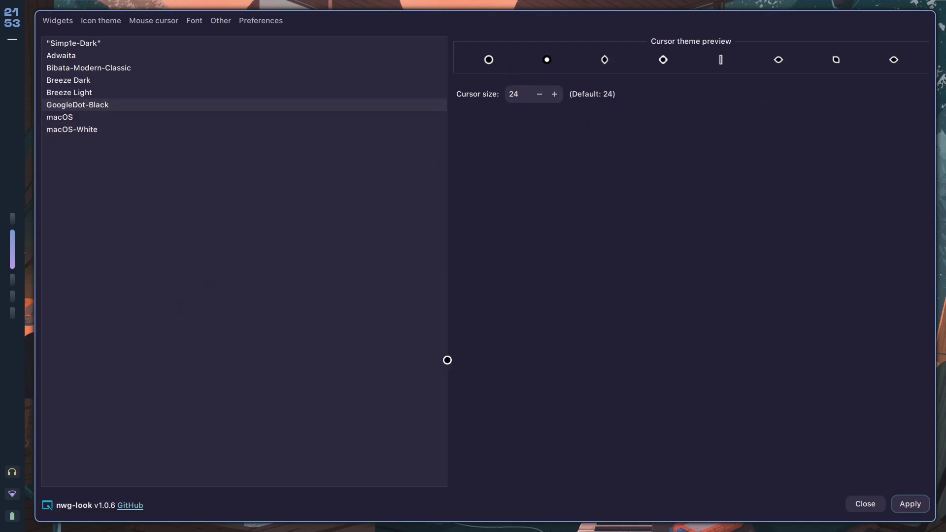
Float the nwg-look window and move it around the desktop to check the cursor's look.
{"action": "key", "text": "super+v"}
{"action": "left_click_drag", "start_coordinate": [775, 459], "coordinate": [487, 393]}
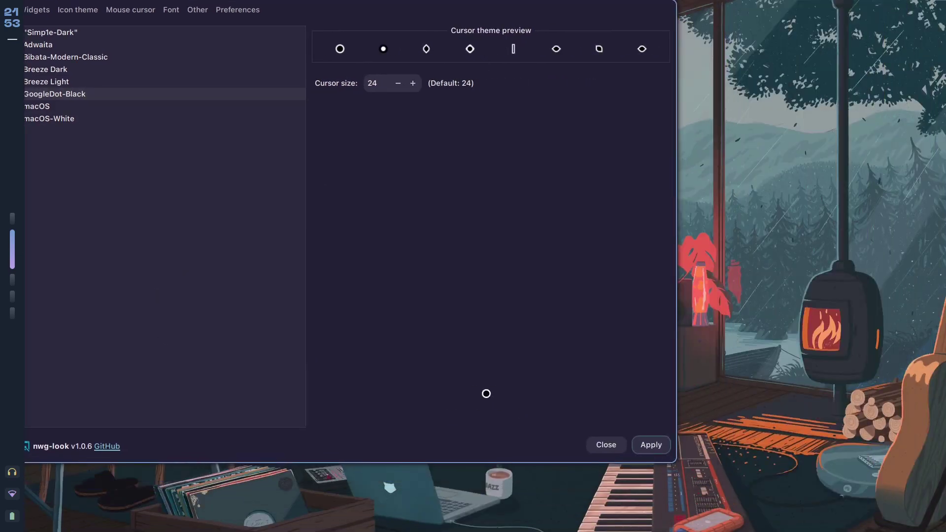
{"action": "left_click_drag", "start_coordinate": [346, 417], "coordinate": [288, 192]}
{"action": "left_click_drag", "start_coordinate": [510, 331], "coordinate": [505, 227]}
{"action": "left_click_drag", "start_coordinate": [433, 183], "coordinate": [412, 276]}
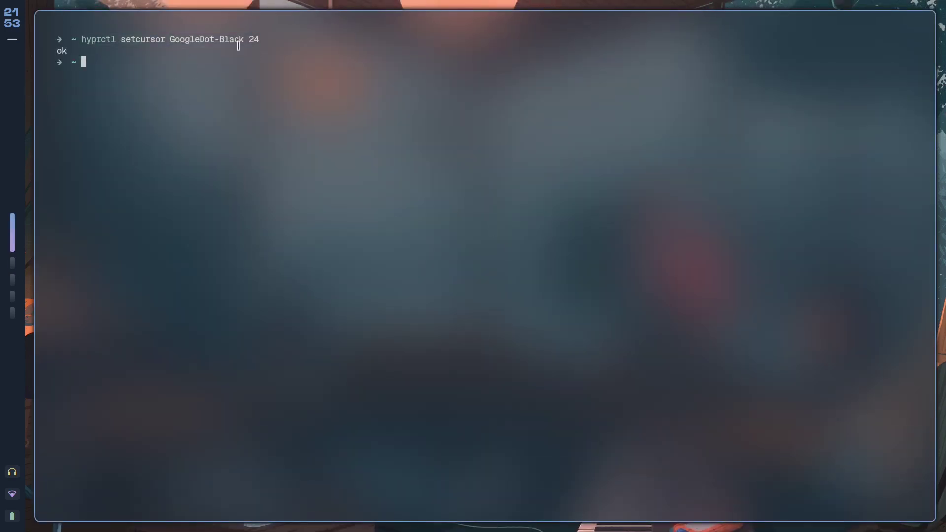
Compare the theme name in the setcursor command with the mouse cursor list in a temporary second nwg-look window.
{"action": "left_click_drag", "start_coordinate": [262, 41], "coordinate": [68, 41]}
{"action": "left_click", "coordinate": [193, 47]}
{"action": "key", "text": "super+d"}
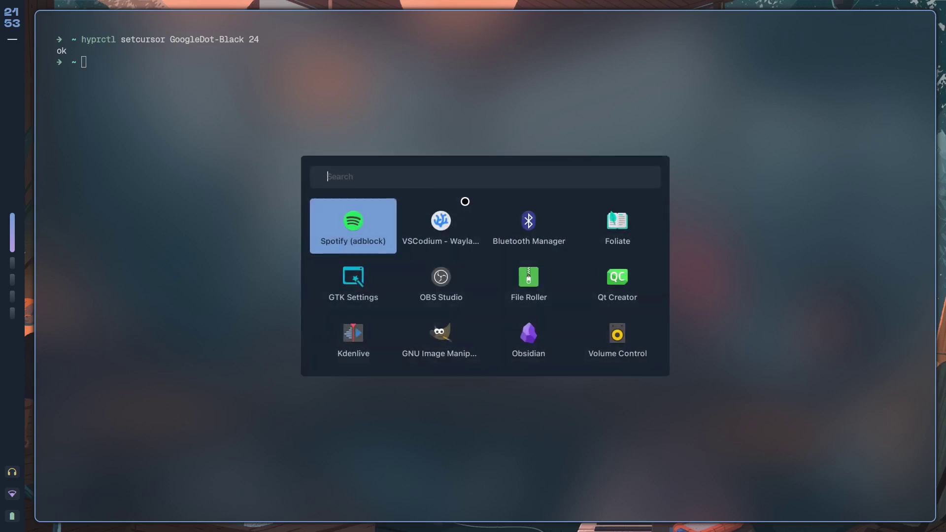
{"action": "type", "text": "nwg"}
{"action": "key", "text": "Return"}
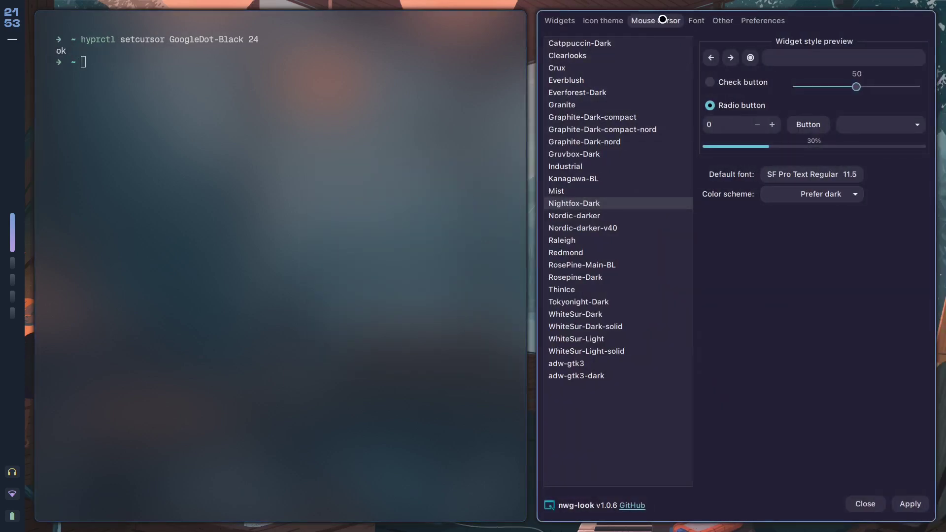
{"action": "left_click", "coordinate": [663, 21]}
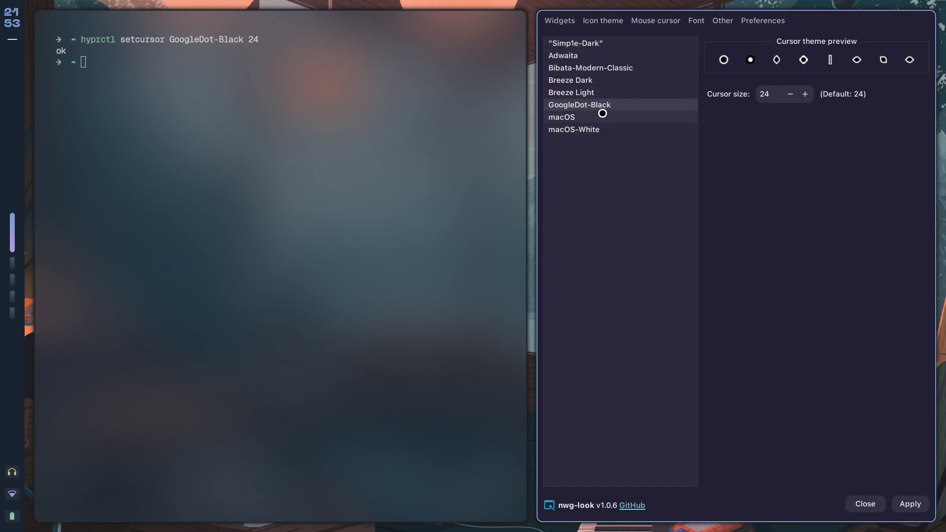
{"action": "key", "text": "super+q"}
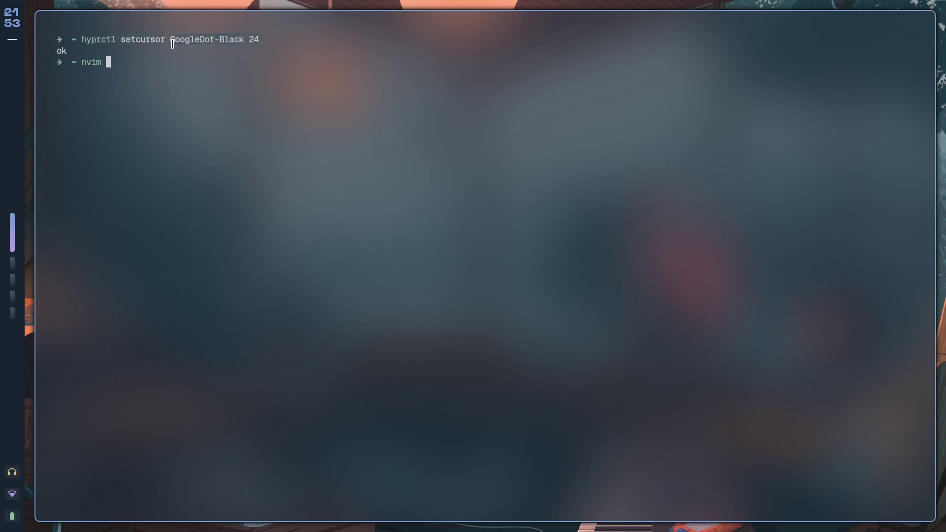
Review the setcursor command, and begin an nvim command that lists the files in .config/hypr/modules/.
{"action": "left_click", "coordinate": [220, 41]}
{"action": "left_click_drag", "start_coordinate": [83, 41], "coordinate": [239, 68]}
{"action": "left_click", "coordinate": [238, 70]}
{"action": "type", "text": ".copnfig"}
{"action": "key", "text": "BackSpace"}
{"action": "key", "text": "BackSpace"}
{"action": "key", "text": "BackSpace"}
{"action": "key", "text": "BackSpace"}
{"action": "key", "text": "BackSpace"}
{"action": "type", "text": "nfig/hypr/mod"}
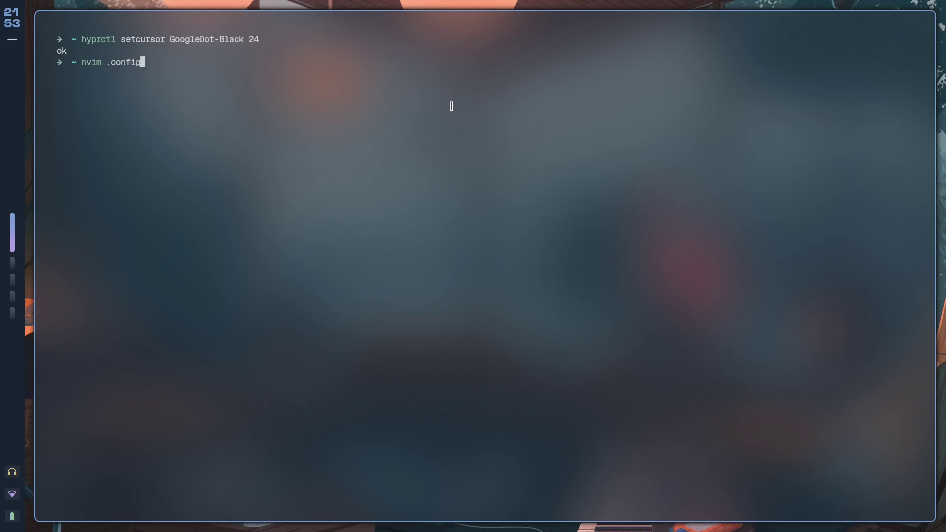
{"action": "key", "text": "Tab"}
{"action": "key", "text": "Tab"}
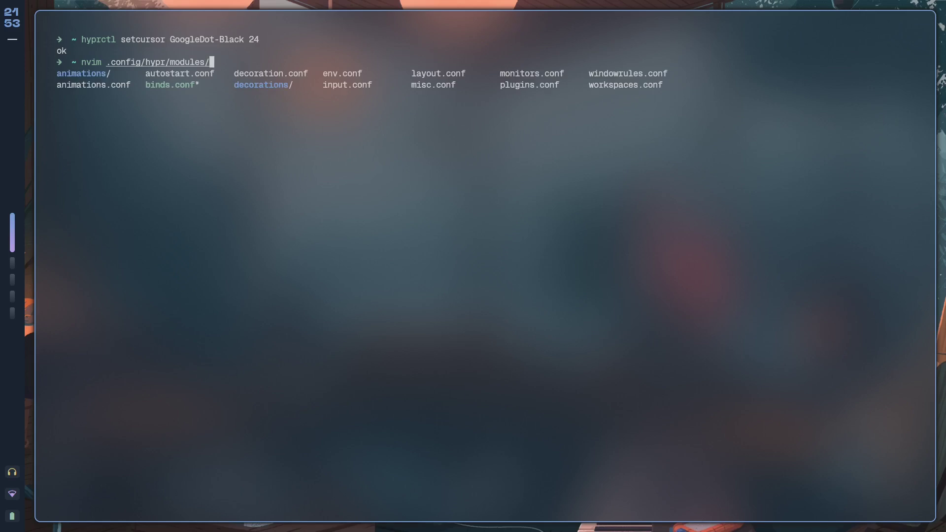
Complete the nvim command with autostart.conf and open that Hyprland module file.
{"action": "type", "text": "autostart.conf"}
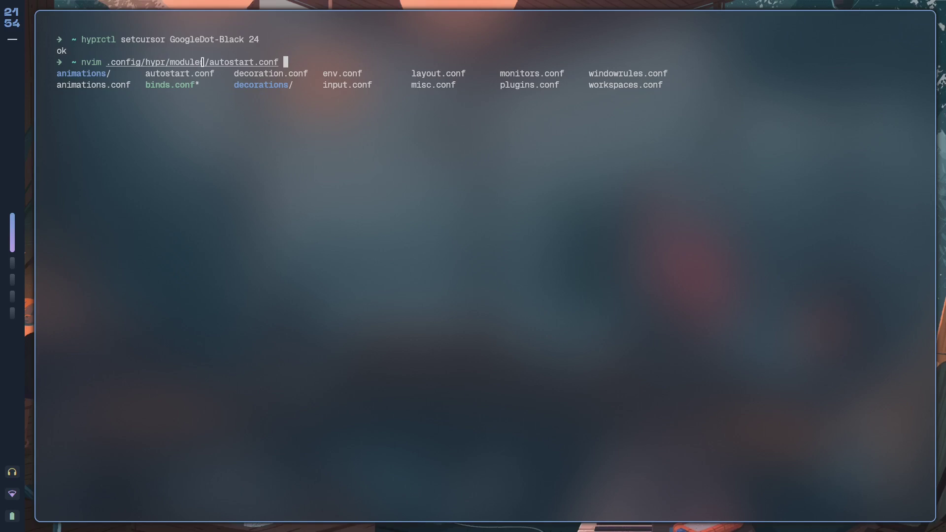
{"action": "left_click", "coordinate": [189, 63]}
{"action": "left_click", "coordinate": [280, 61]}
{"action": "left_click", "coordinate": [194, 63]}
{"action": "key", "text": "Return"}
Examine the exec-once setcursor line under the Cursor comment in autostart.conf, and quit nvim without editing.
{"action": "left_click", "coordinate": [191, 325]}
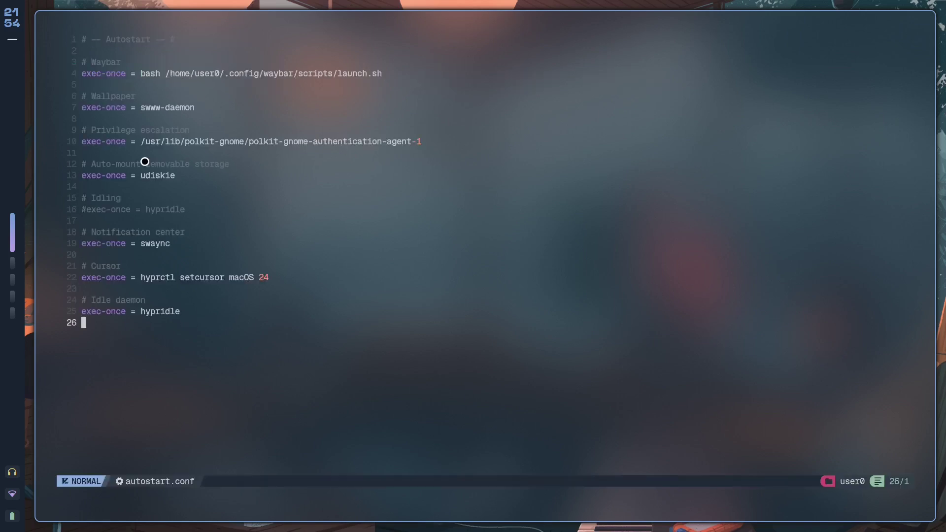
{"action": "left_click", "coordinate": [115, 292]}
{"action": "left_click_drag", "start_coordinate": [84, 277], "coordinate": [172, 278]}
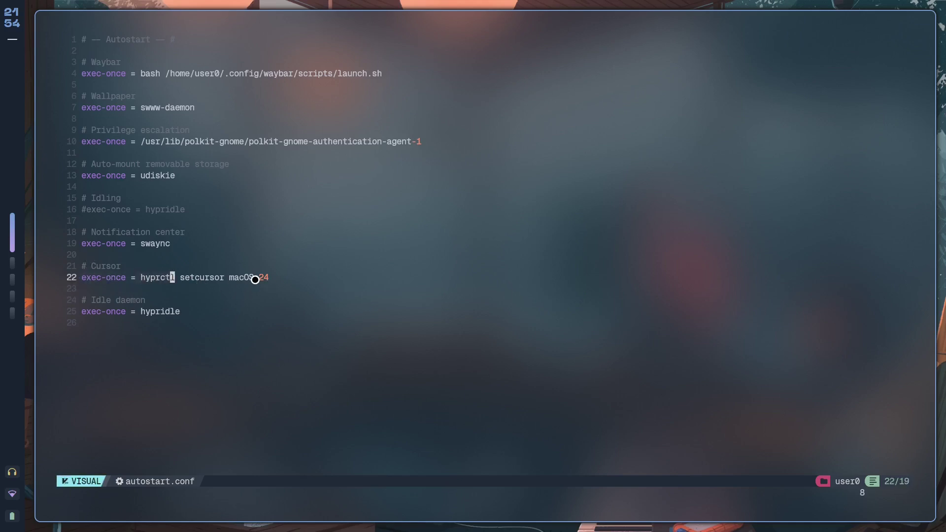
{"action": "left_click", "coordinate": [259, 354]}
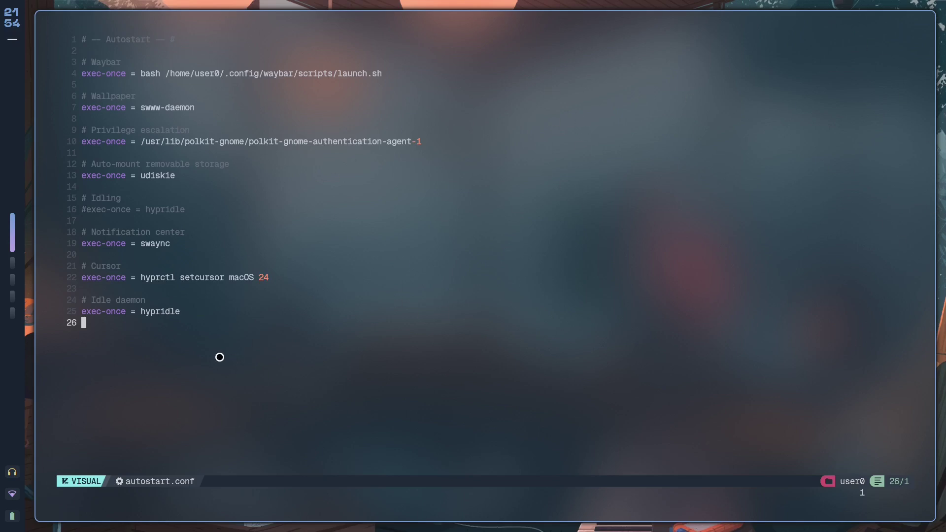
{"action": "key", "text": "Escape"}
{"action": "left_click_drag", "start_coordinate": [290, 281], "coordinate": [77, 276]}
{"action": "left_click", "coordinate": [125, 270]}
{"action": "left_click", "coordinate": [193, 387]}
{"action": "type", "text": ":q"}
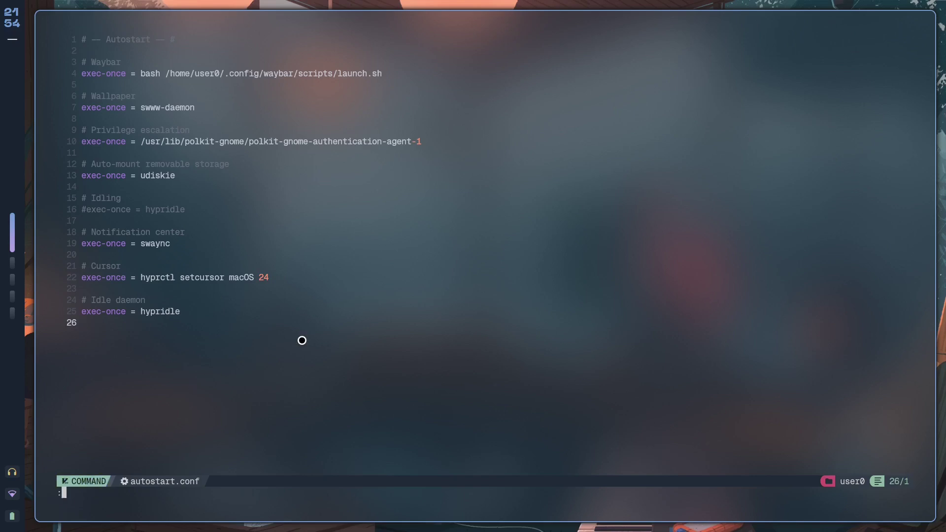
{"action": "key", "text": "Return"}
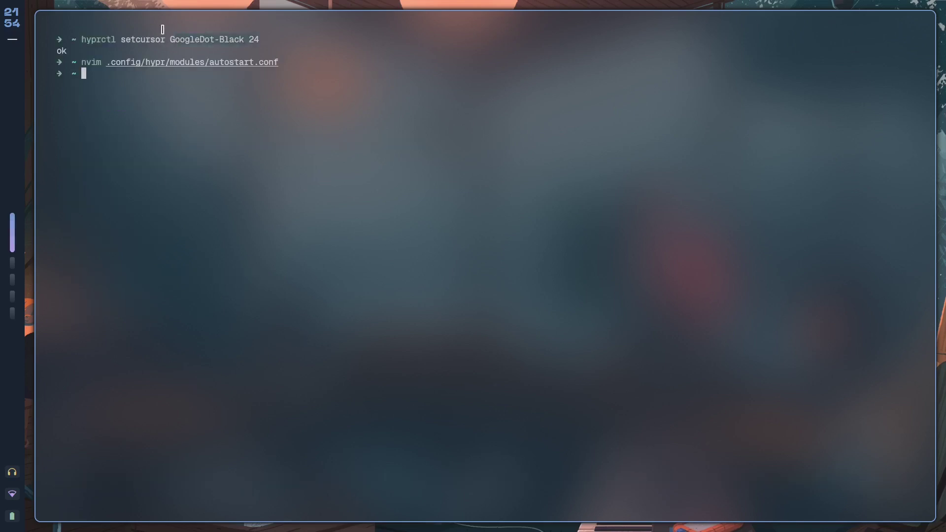
Return to the nwg-look window, apply macOS as the mouse cursor theme, and close it.
{"action": "left_click", "coordinate": [200, 34]}
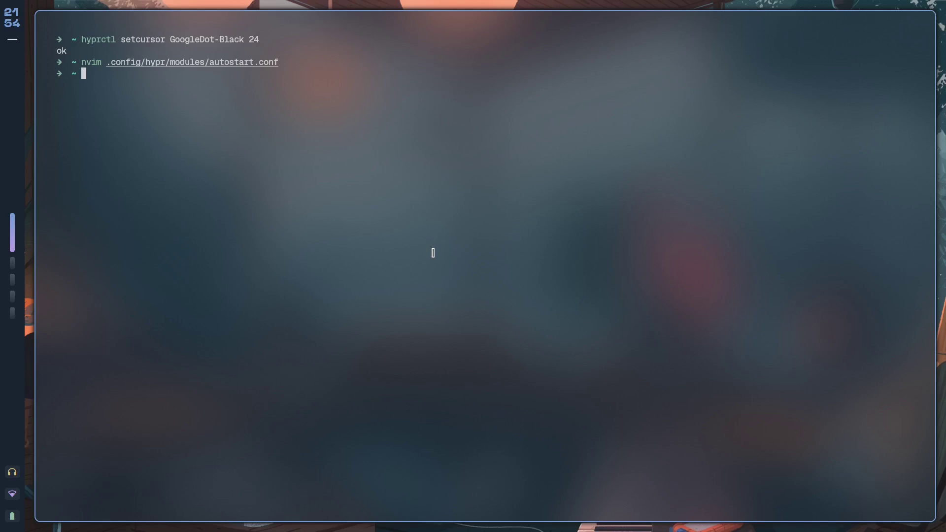
{"action": "key", "text": "super+2"}
{"action": "left_click", "coordinate": [60, 117]}
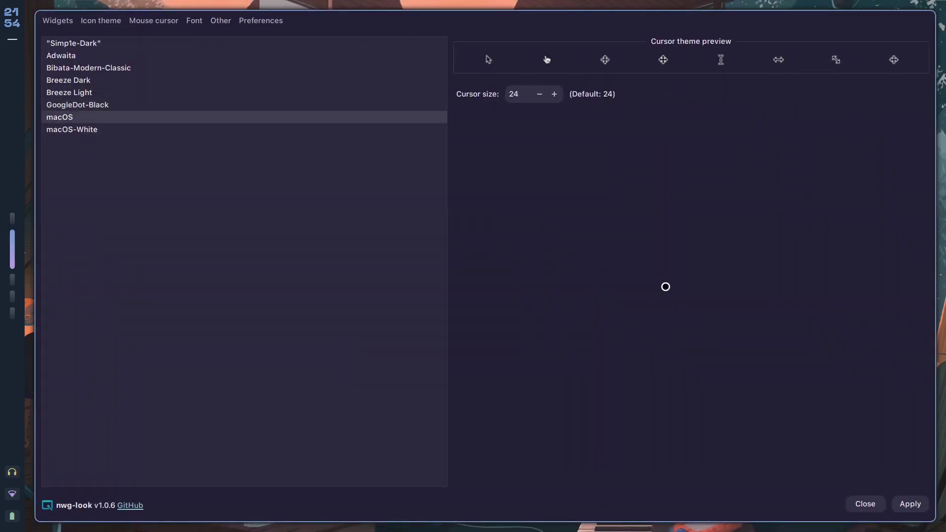
{"action": "left_click", "coordinate": [906, 501]}
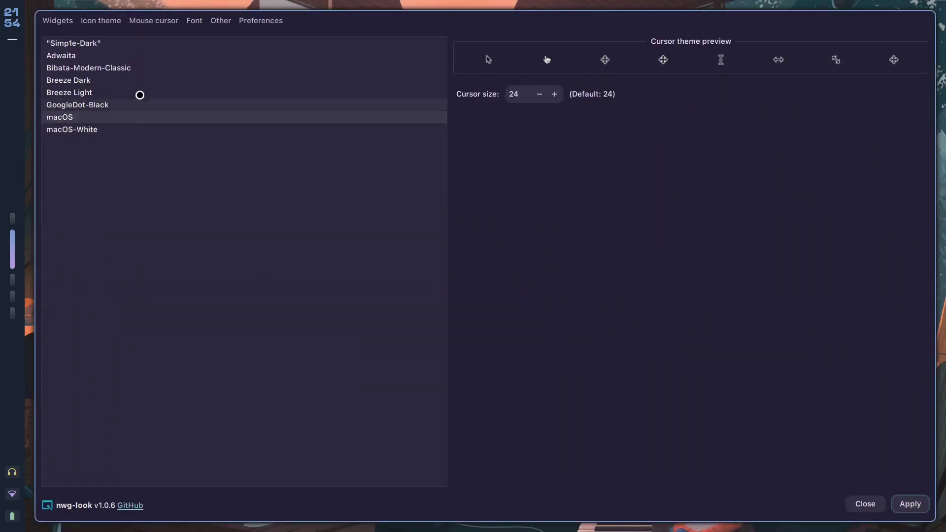
{"action": "key", "text": "super+q"}
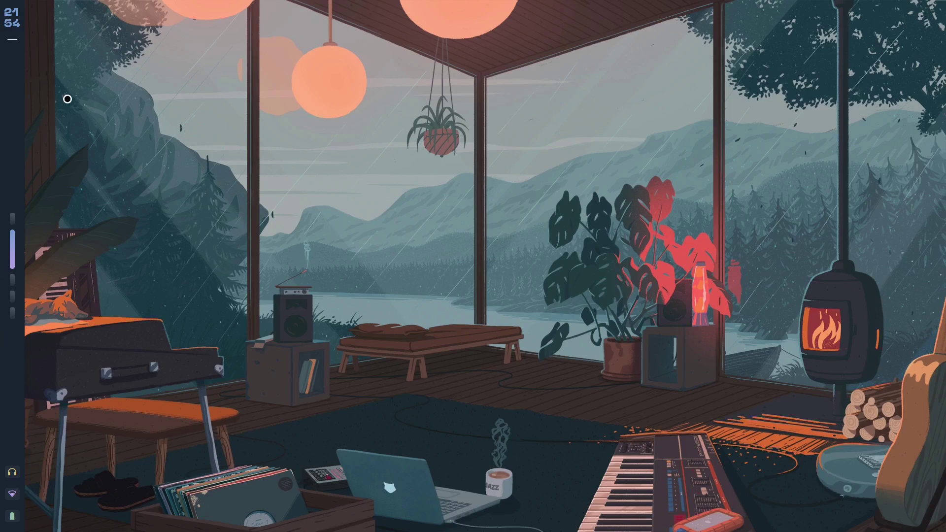
Check the cursor over the open notification center, and dismiss it.
{"action": "key", "text": "super+n"}
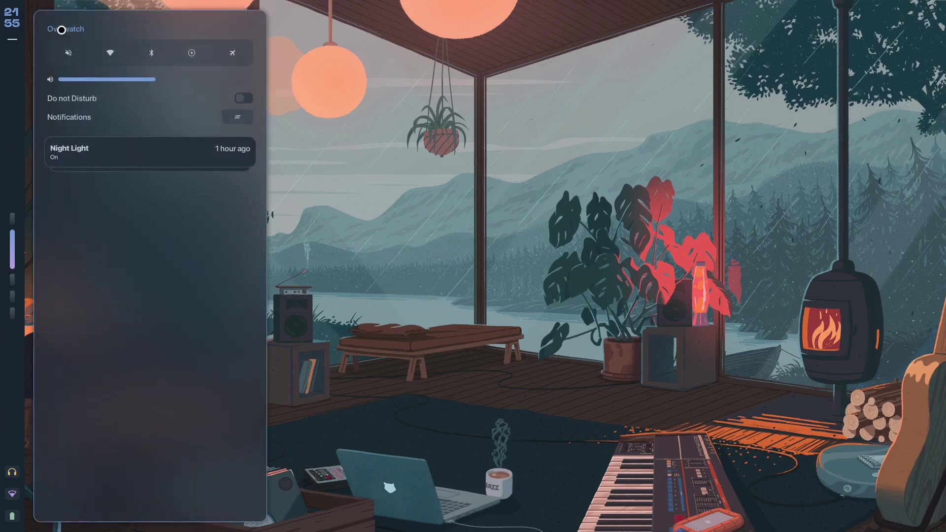
{"action": "left_click", "coordinate": [633, 255]}
Check the cursor on the session menu and the lock screen, and unlock the session with the account password.
{"action": "key", "text": "super+x"}
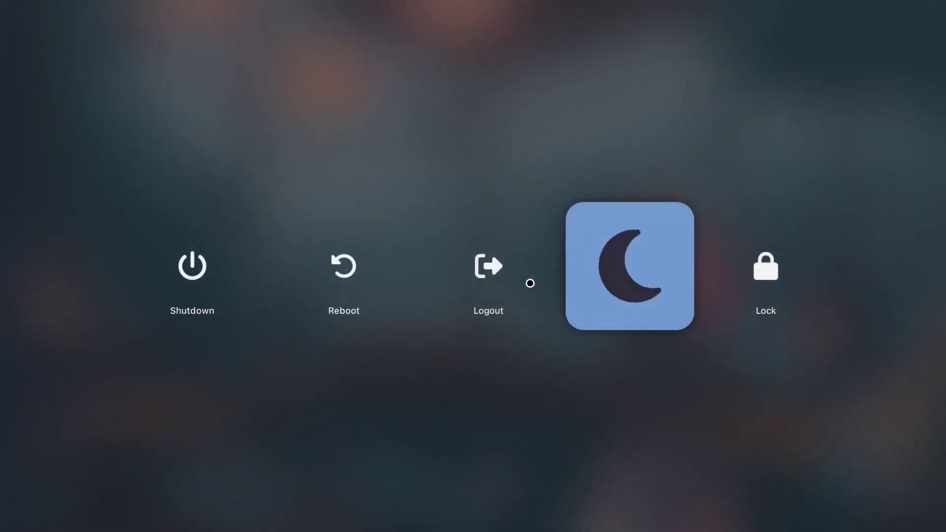
{"action": "key", "text": "Escape"}
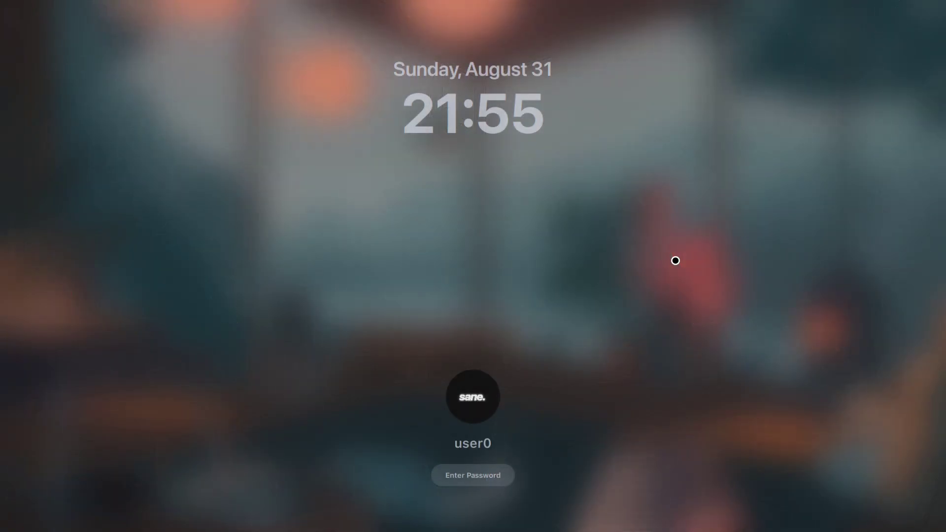
{"action": "type", "text": "••••••••••"}
{"action": "key", "text": "Return"}
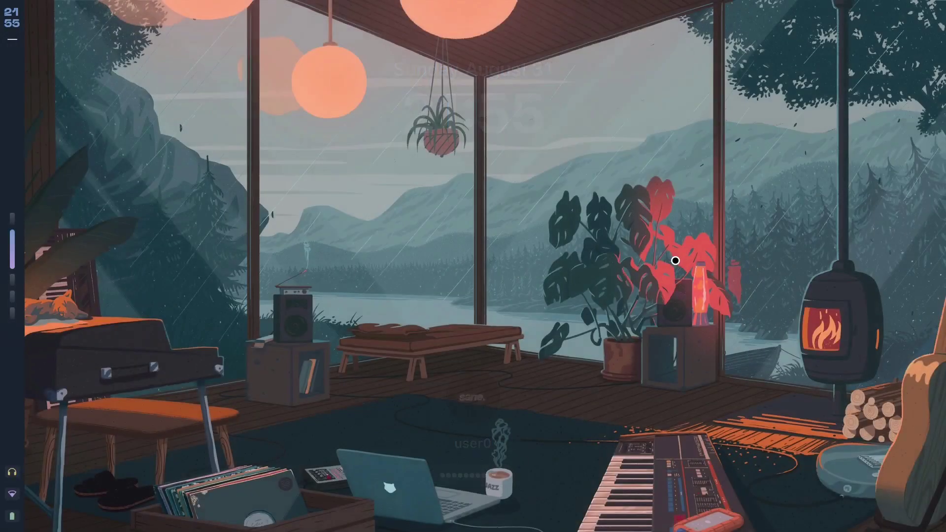